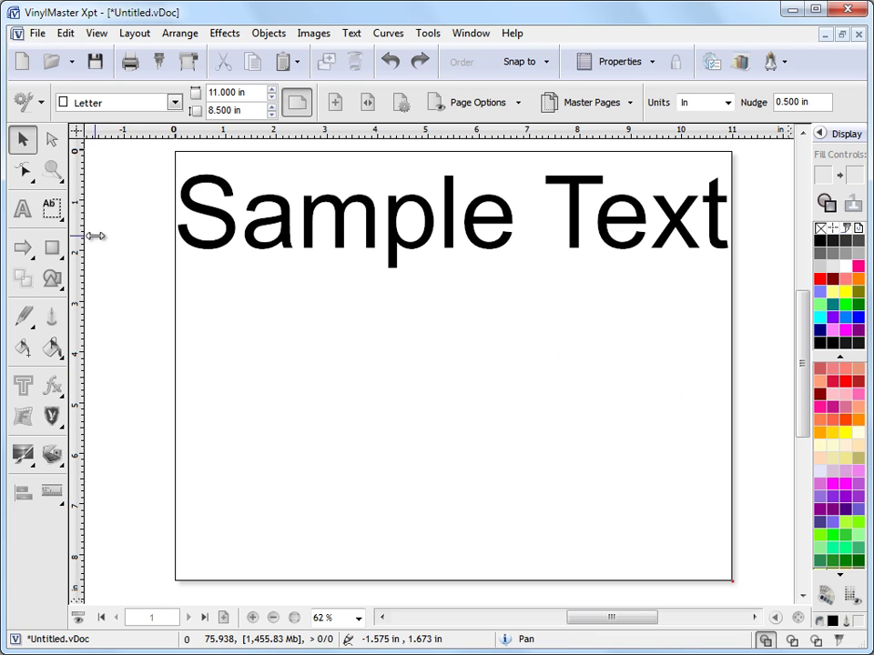
Try shifting and tightening the letter spacing of Sample Text, then undo back to the original spacing
left_click(25, 211)
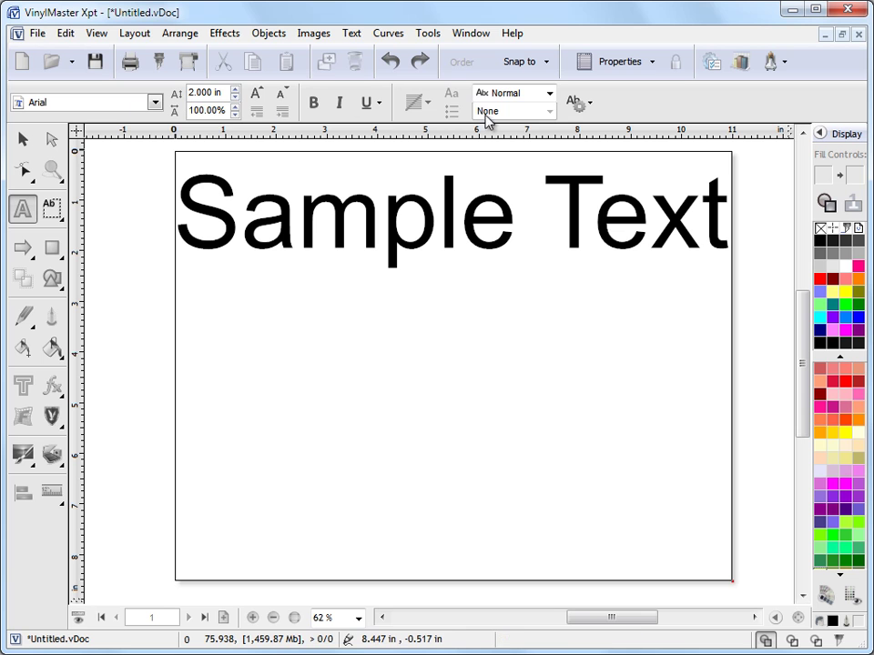
left_click(25, 143)
left_click(230, 229)
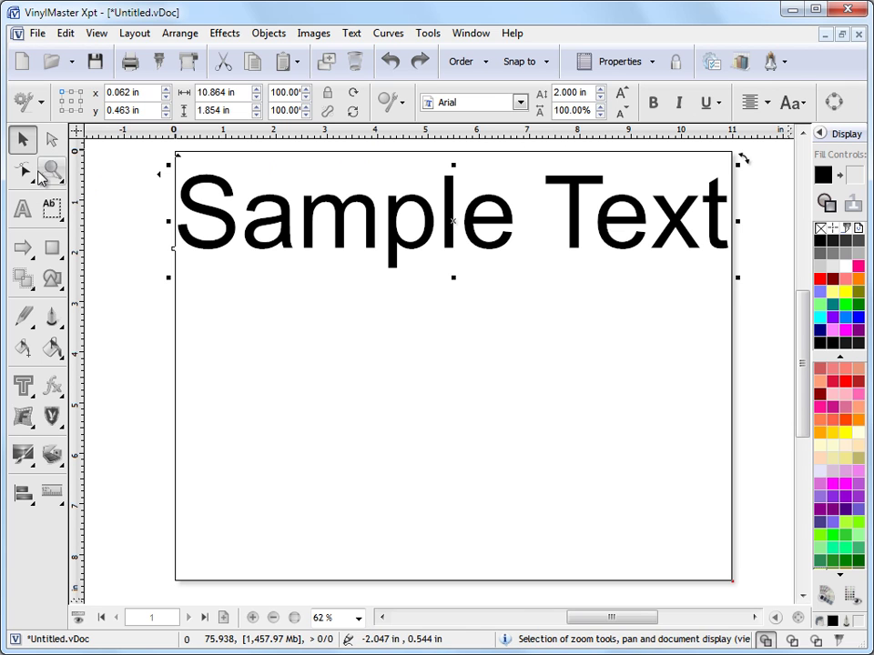
left_click(23, 170)
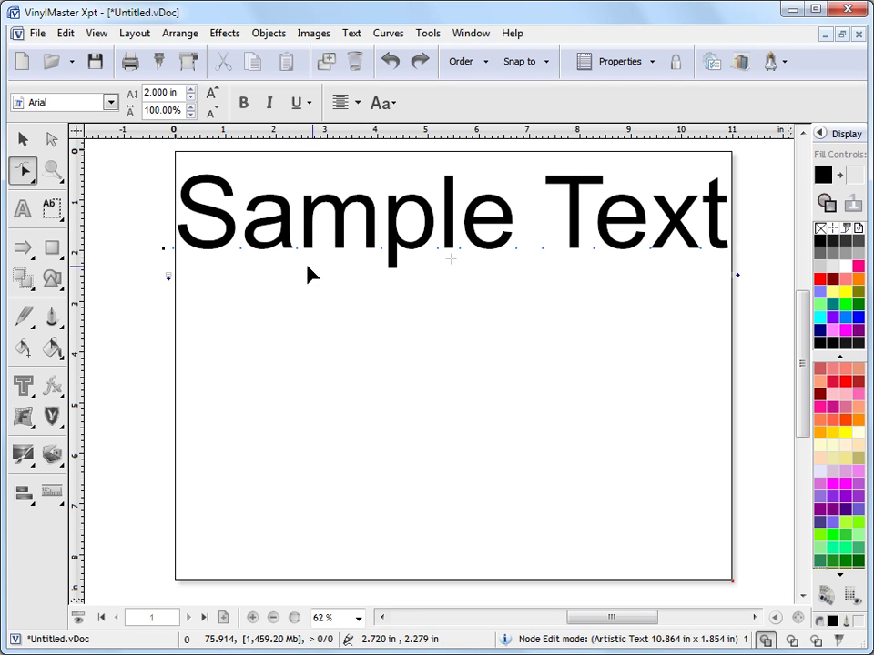
mouse_move(239, 252)
left_mouse_down()
mouse_move(265, 251)
mouse_move(242, 251)
left_mouse_up()
left_click_drag(730, 275, 711, 288)
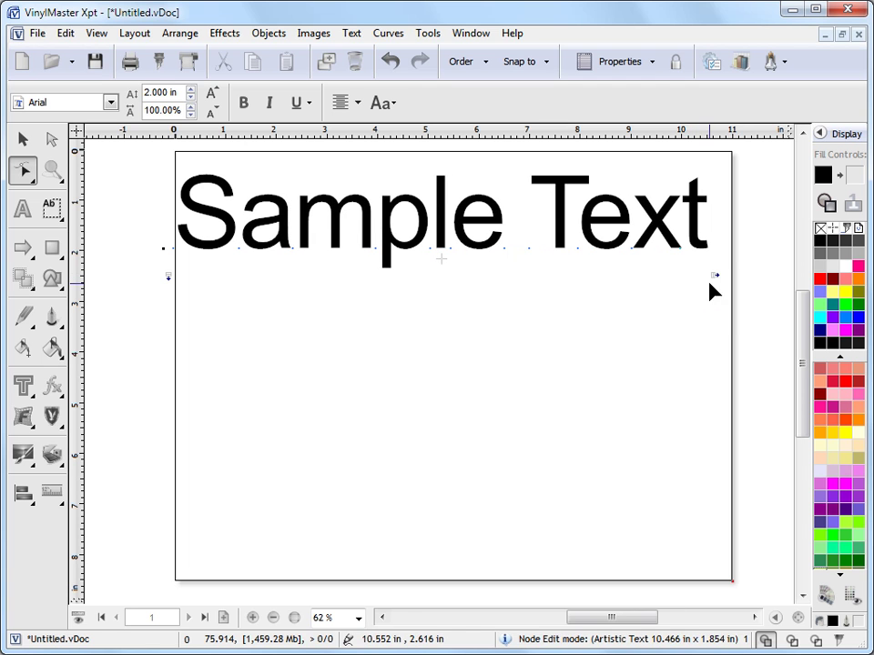
left_click(391, 64)
left_click(392, 63)
left_click(391, 64)
left_click(391, 63)
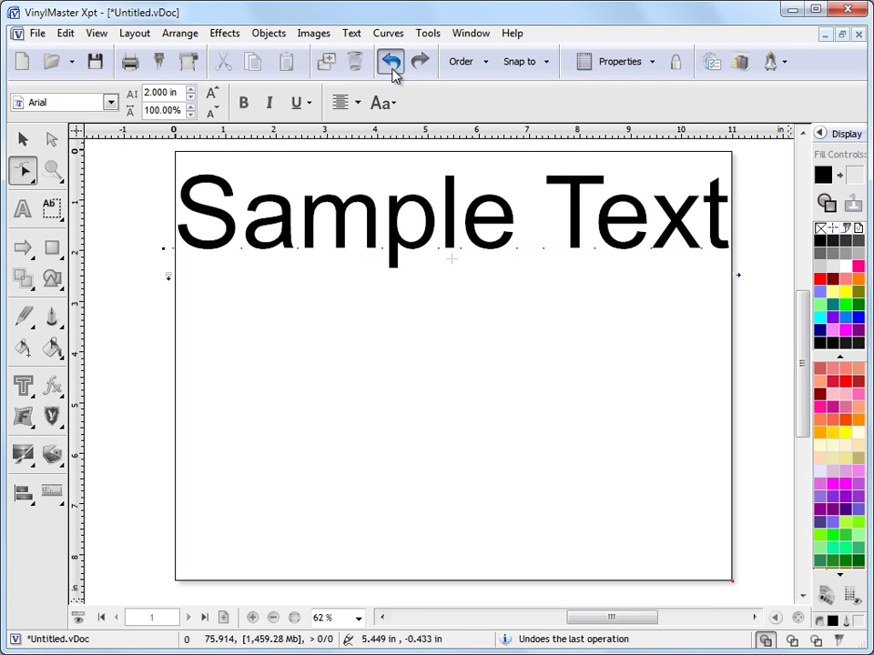
left_click(392, 64)
left_click(391, 64)
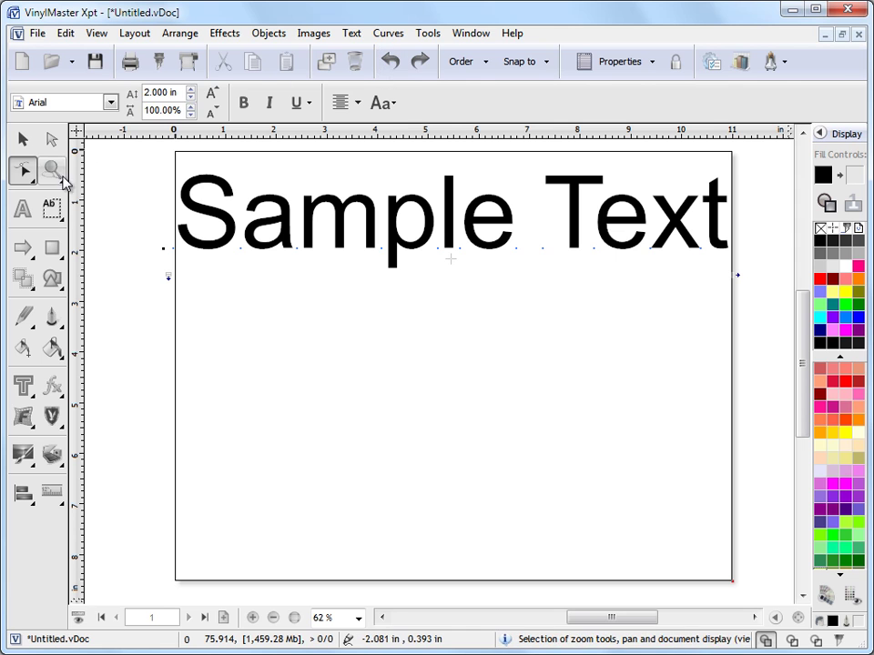
Select all the characters of Sample Text and set them in Calibri
left_click(28, 210)
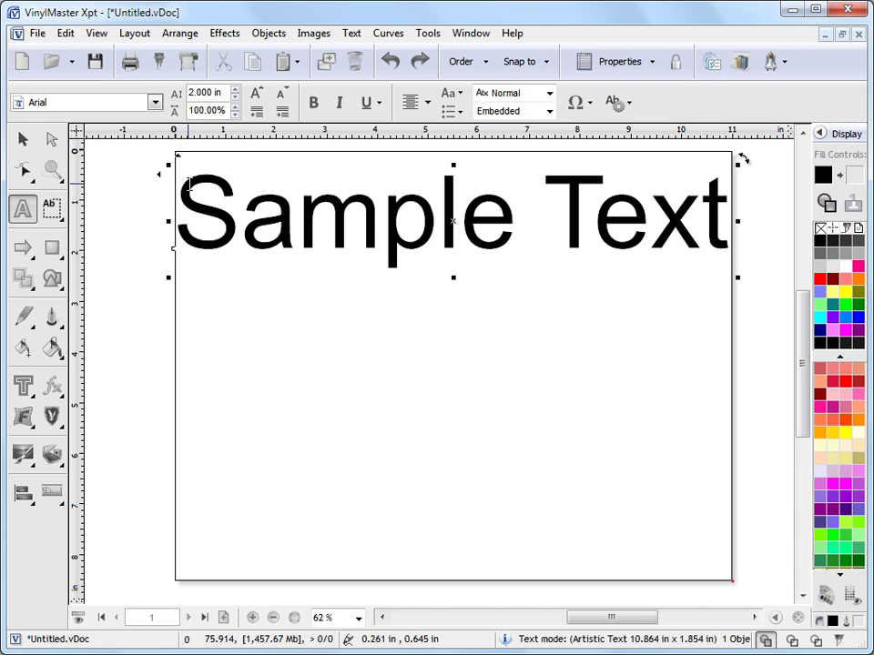
left_click_drag(175, 211, 779, 224)
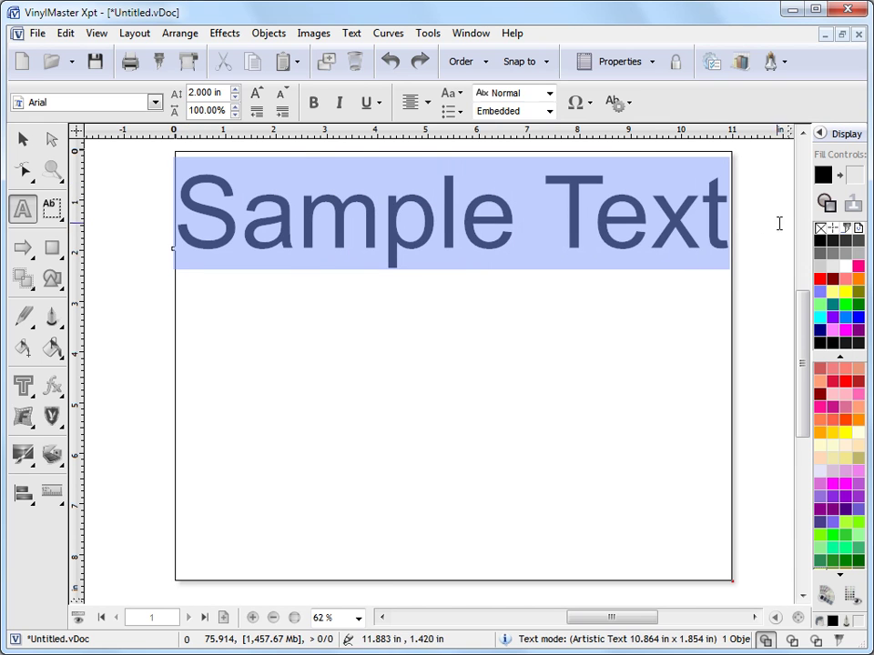
left_click(156, 103)
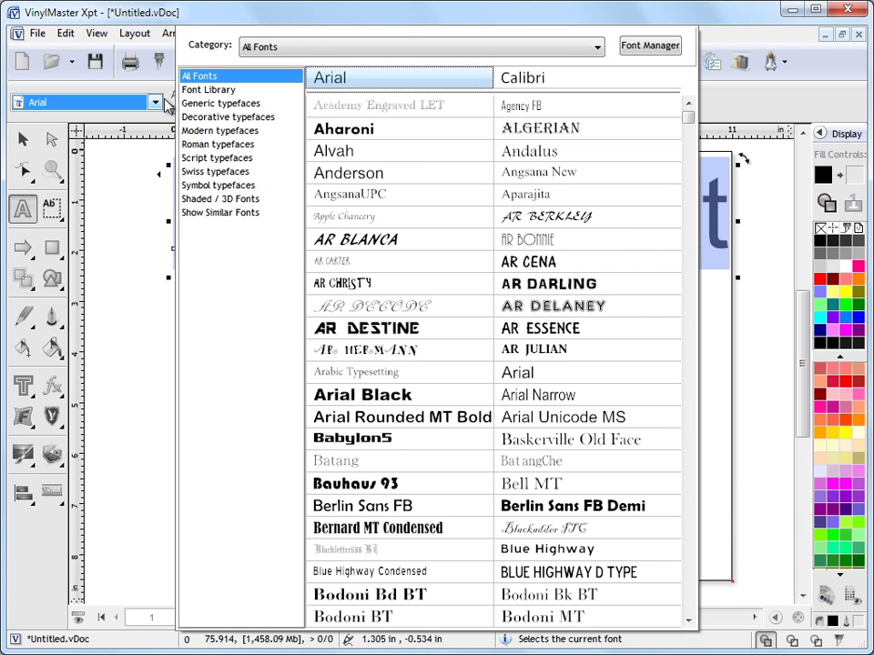
left_click(520, 82)
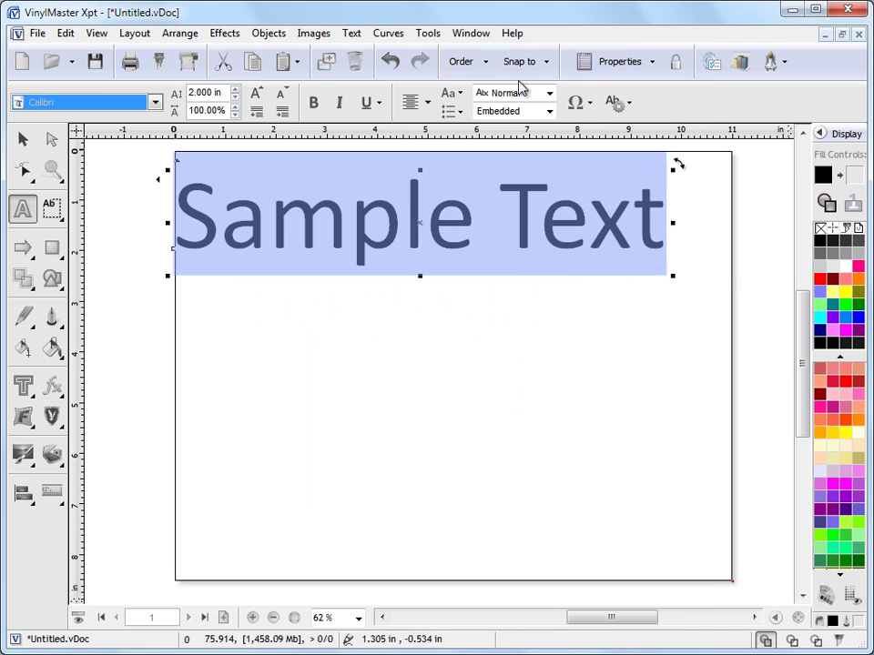
Select the letters 'Sa' in Sample Text
left_click(428, 232)
key("Left")
key("Left")
key("Left")
key("Left")
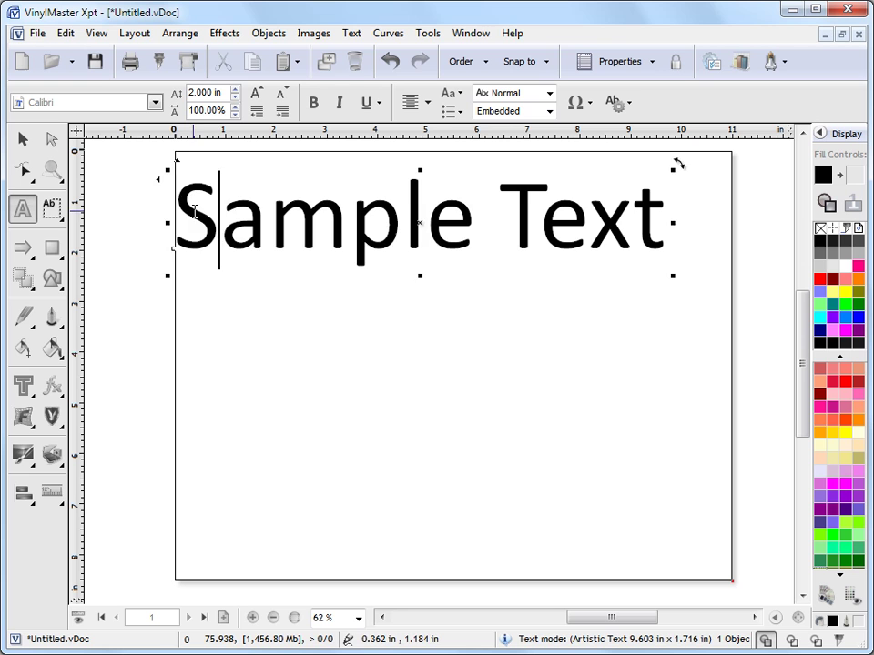
left_click_drag(177, 218, 672, 240)
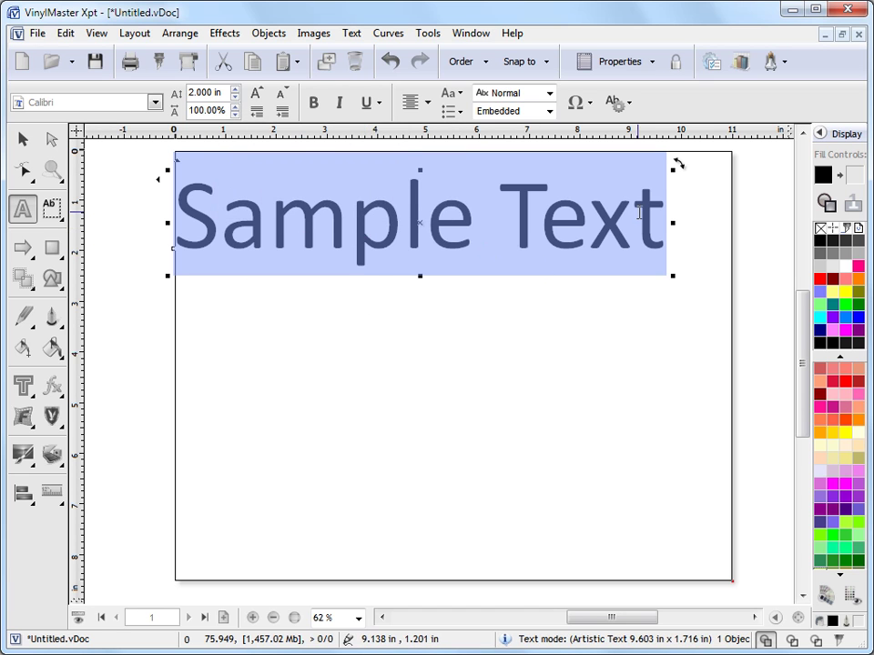
left_click(711, 62)
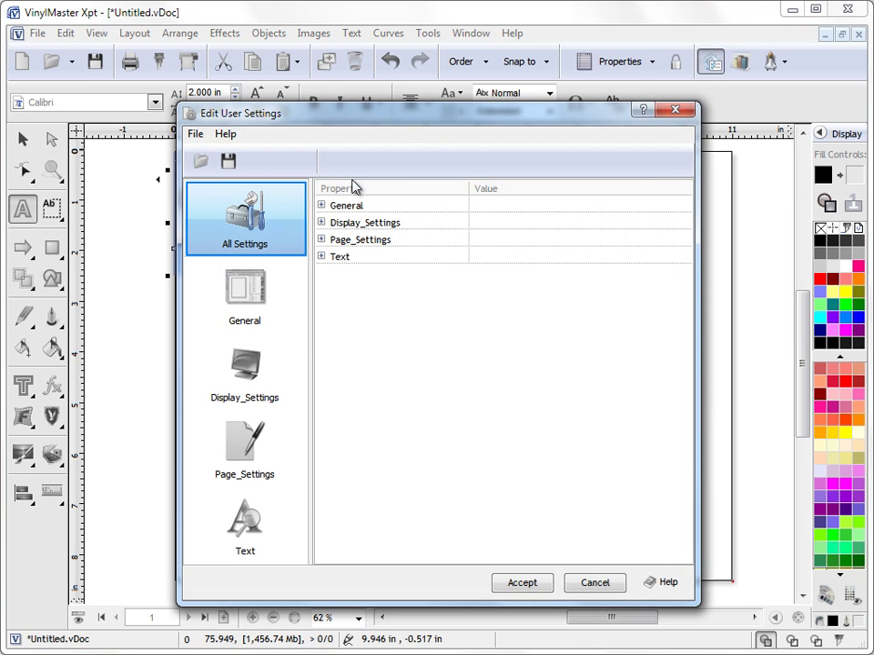
left_click(324, 208)
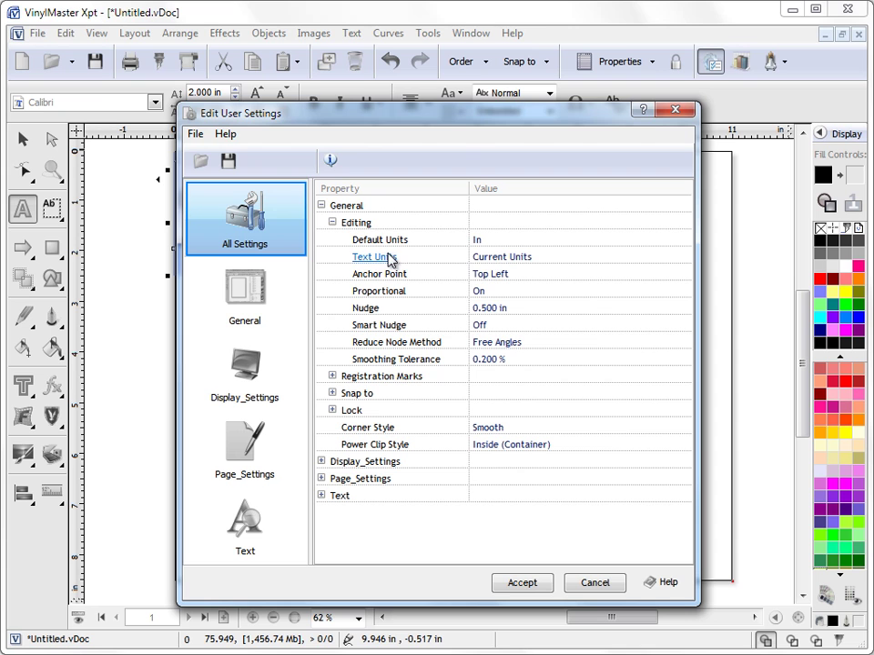
left_click(513, 261)
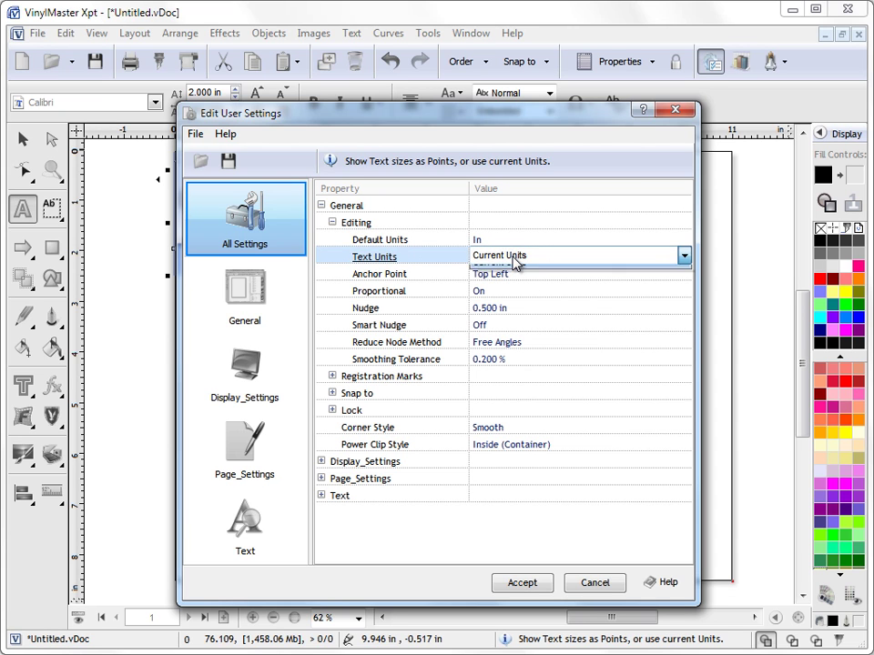
left_click(513, 260)
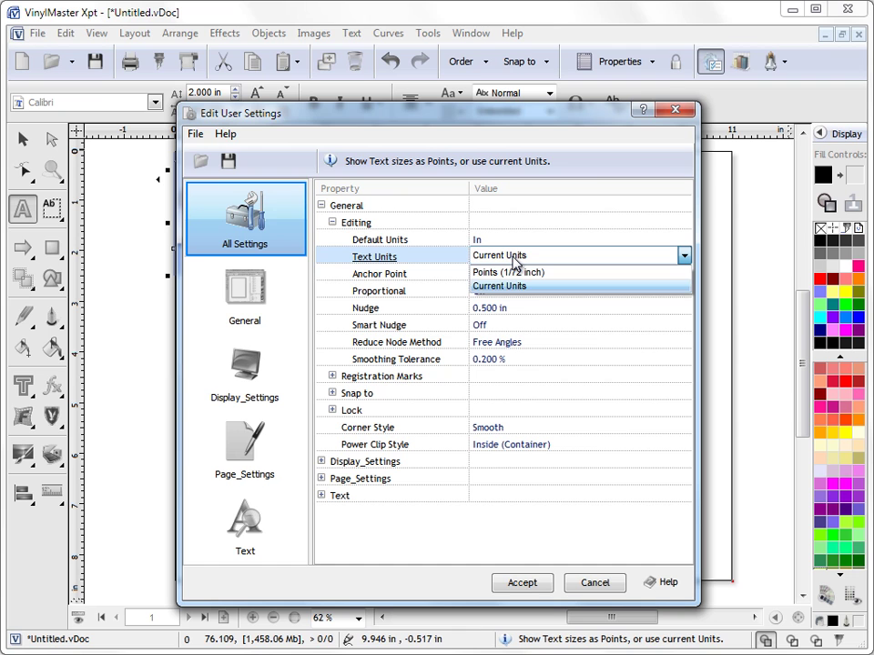
left_click(512, 273)
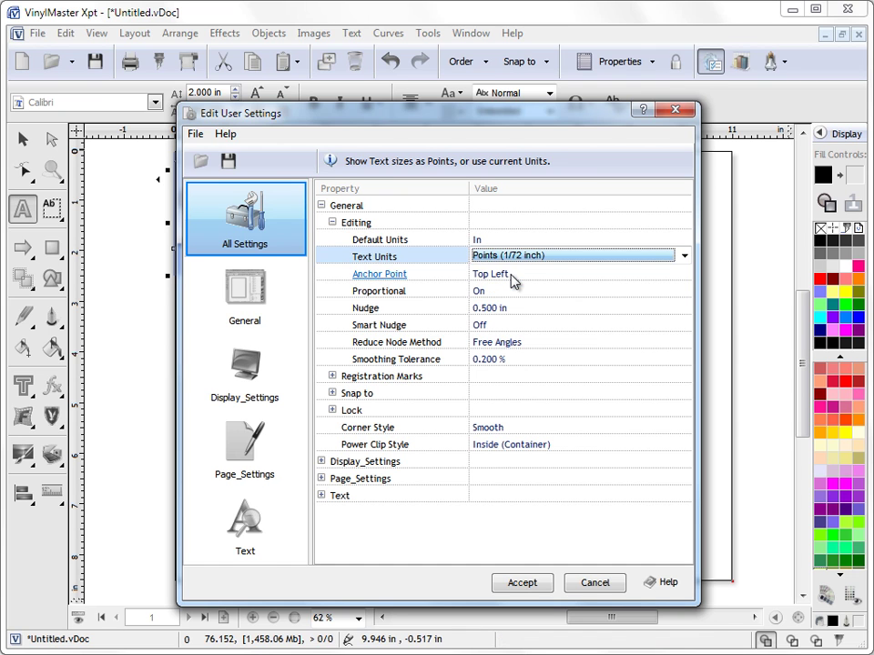
left_click(513, 258)
left_click(516, 288)
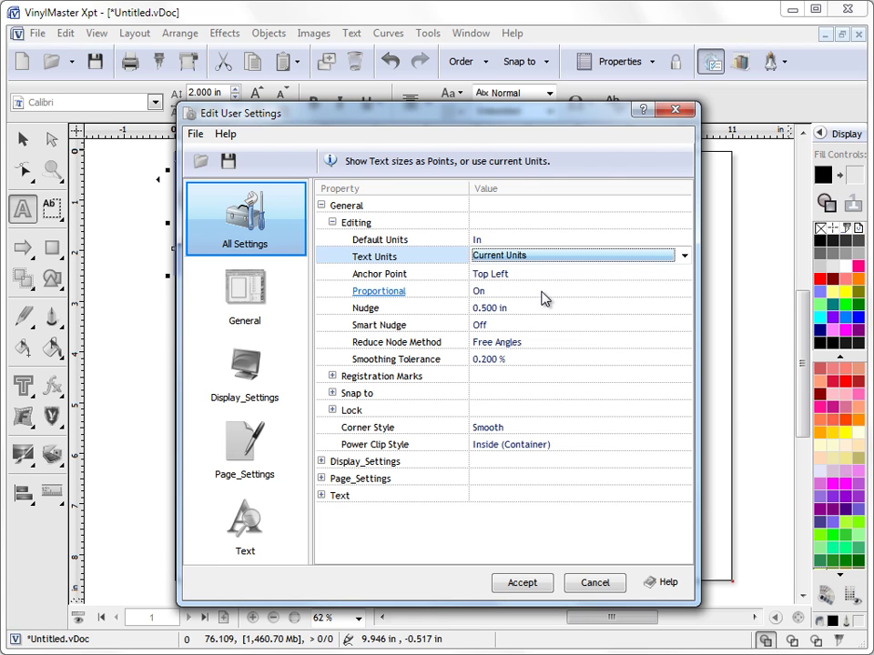
left_click(597, 582)
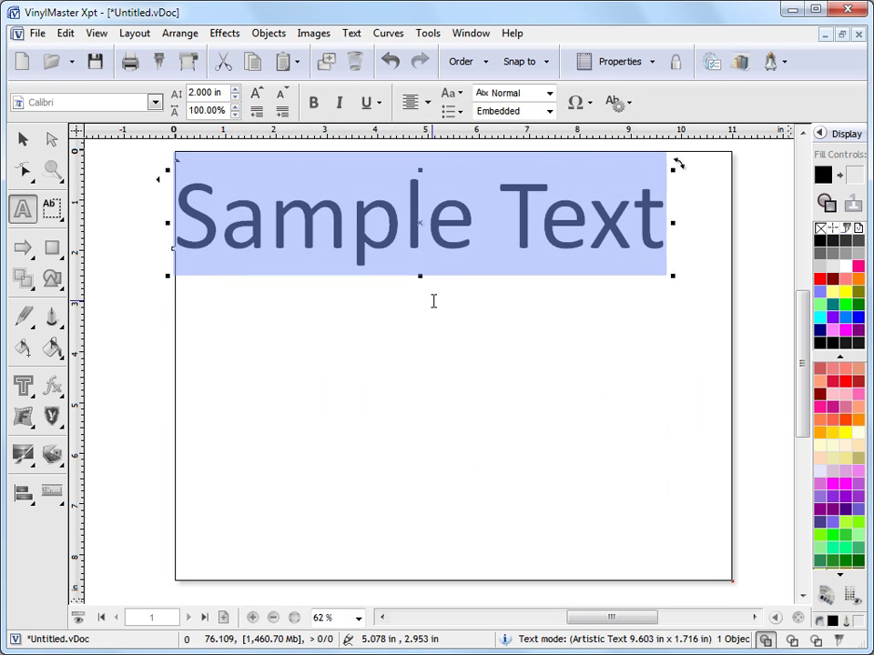
left_click(223, 93)
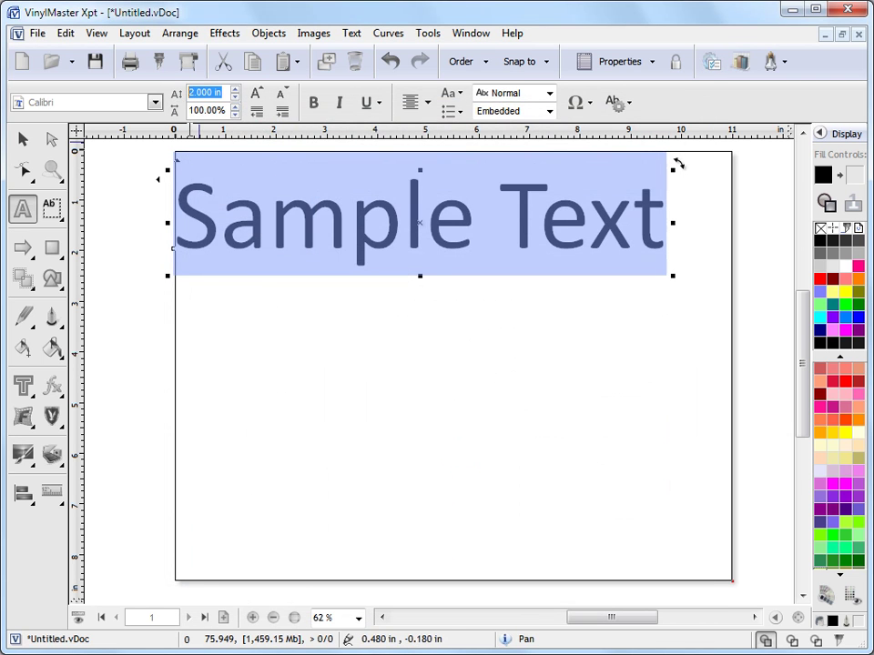
key("Return")
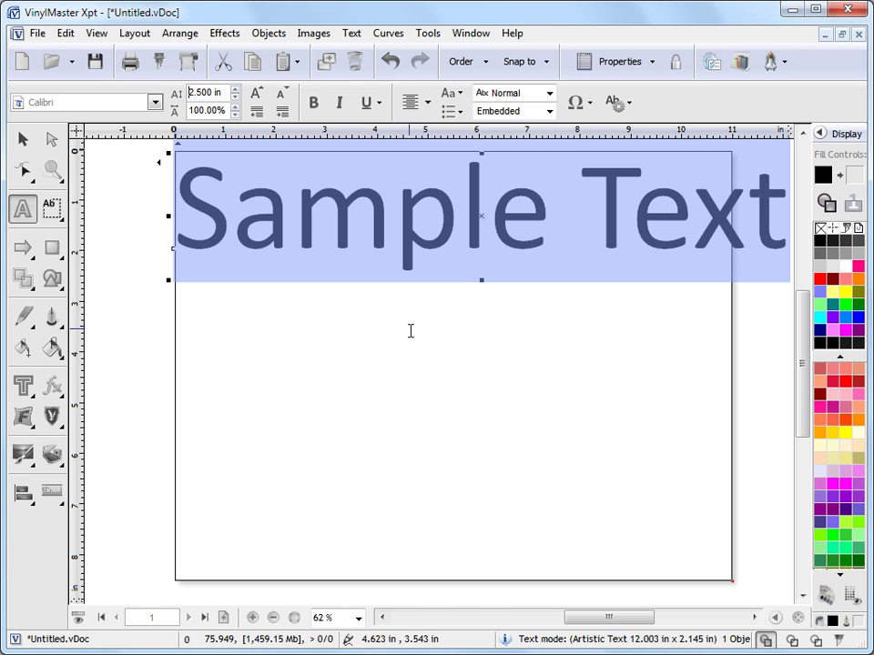
left_click(234, 99)
left_click(234, 100)
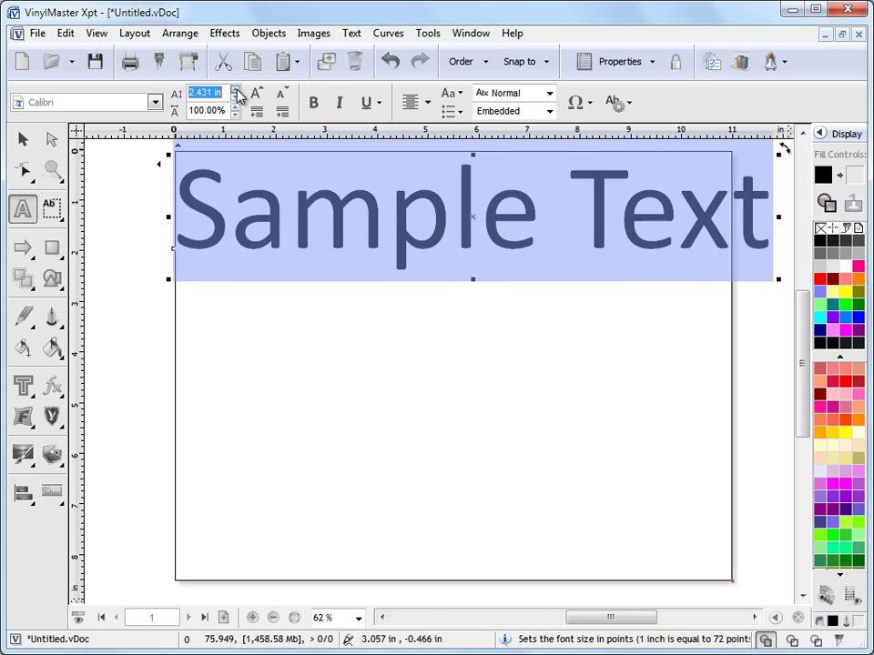
left_click(234, 98)
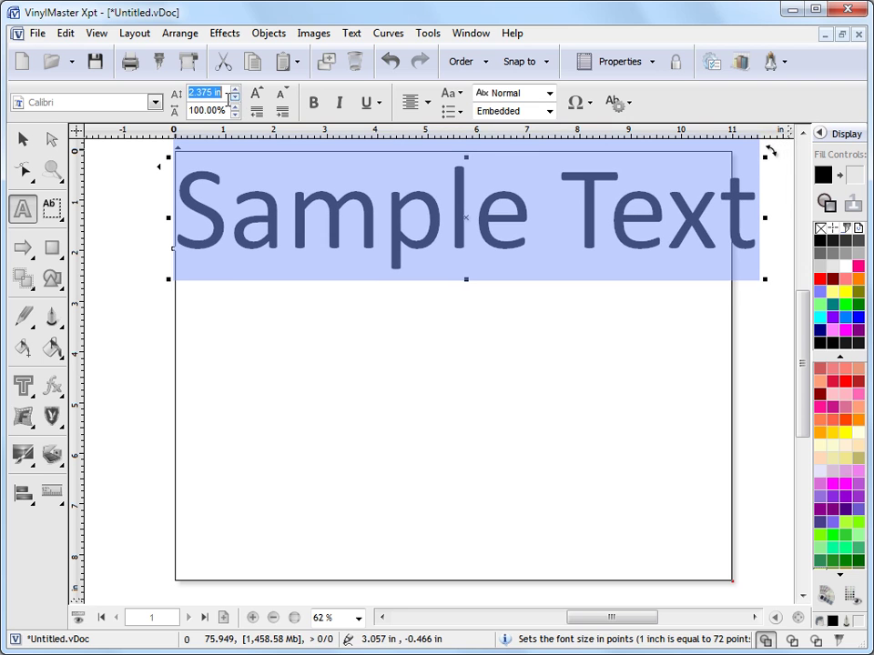
left_click_drag(225, 96, 179, 91)
type("2")
key("Return")
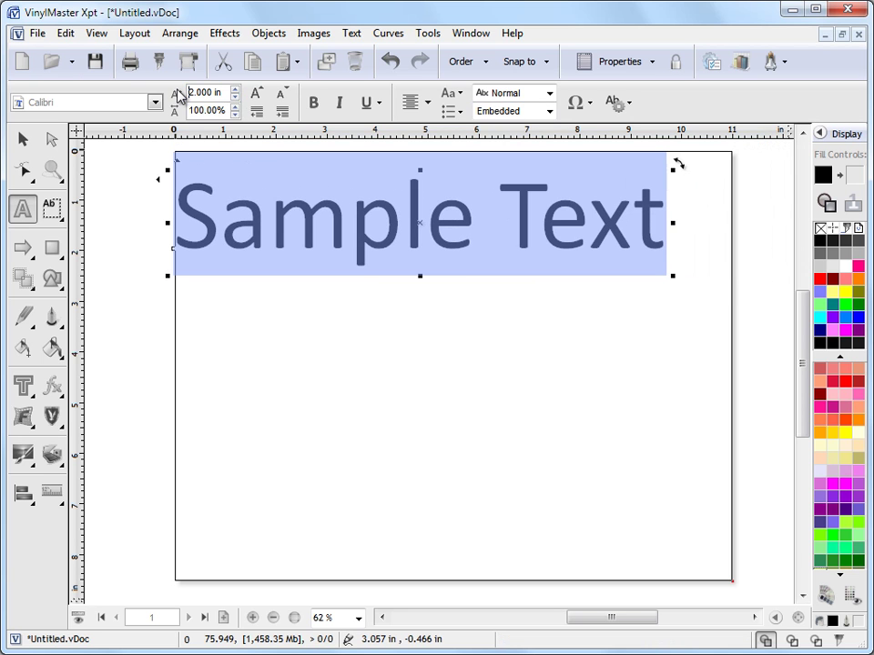
left_click(234, 106)
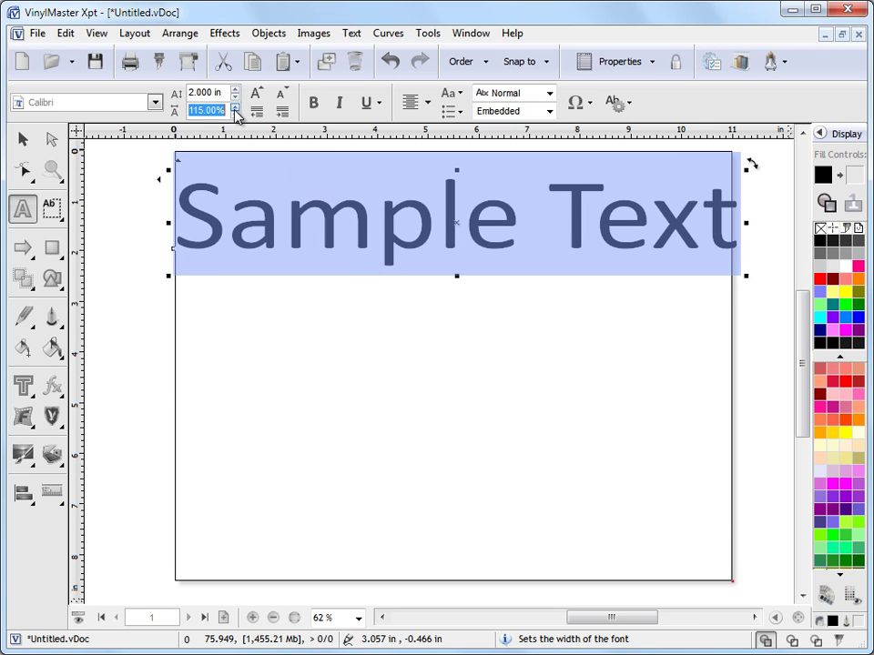
left_click(235, 107)
left_click(236, 116)
left_click(235, 114)
left_click(235, 115)
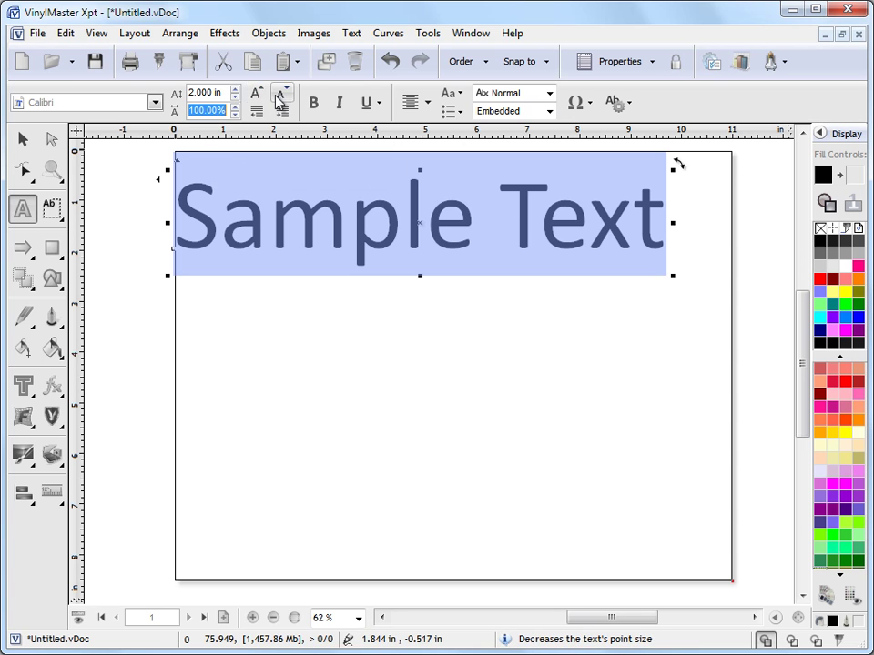
left_click(265, 99)
left_click(265, 99)
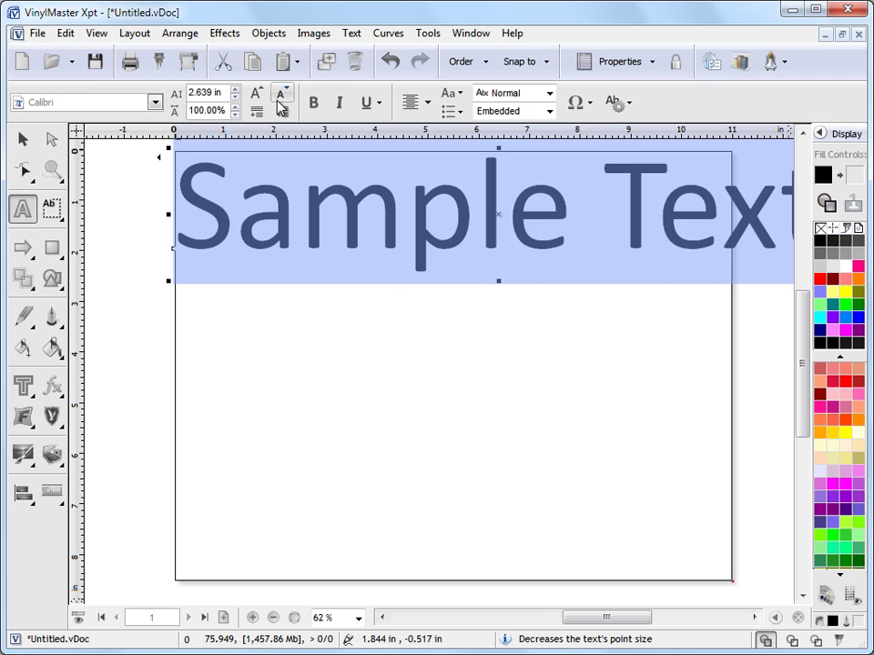
left_click(281, 99)
left_click(281, 100)
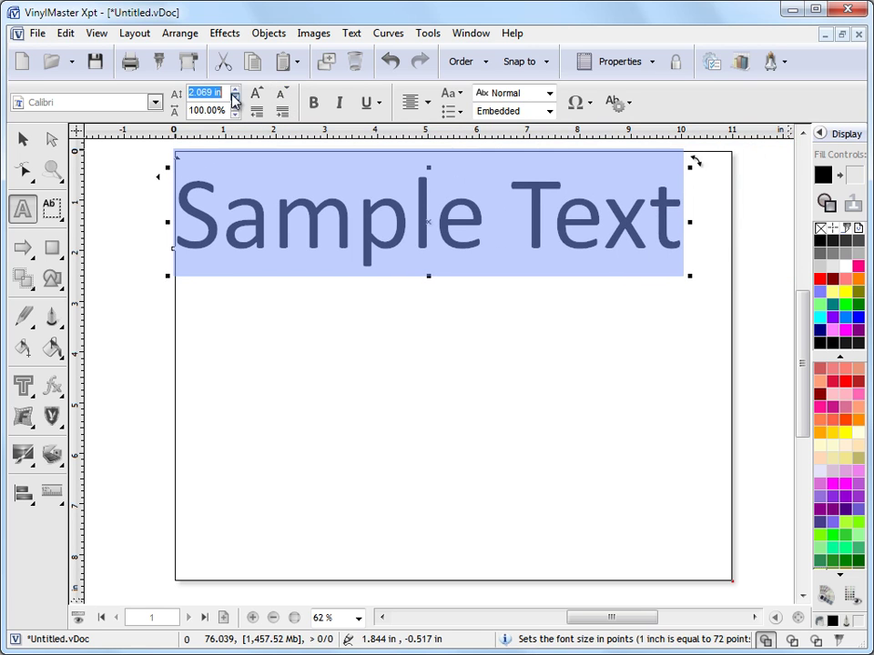
left_click(262, 98)
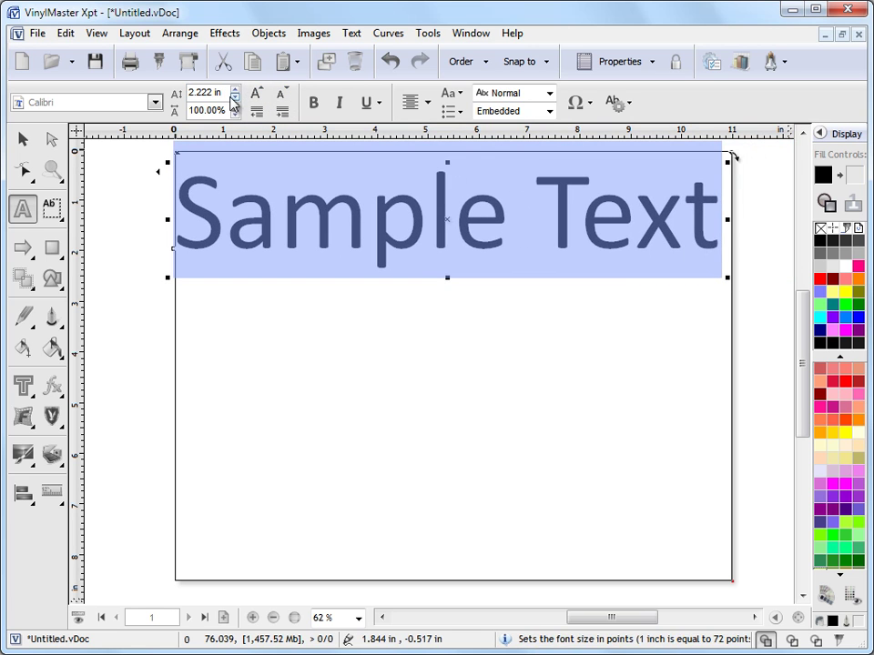
left_click_drag(224, 92, 162, 84)
type("2")
key("Return")
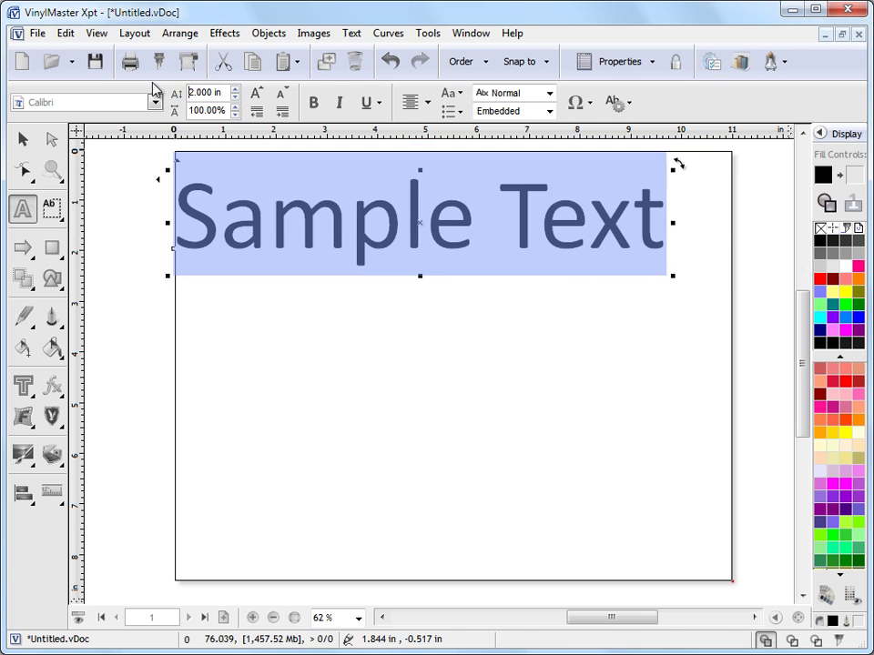
Nudge Sample Text down-right and toggle bold and italic, leaving it bold italic
left_click_drag(417, 220, 434, 240)
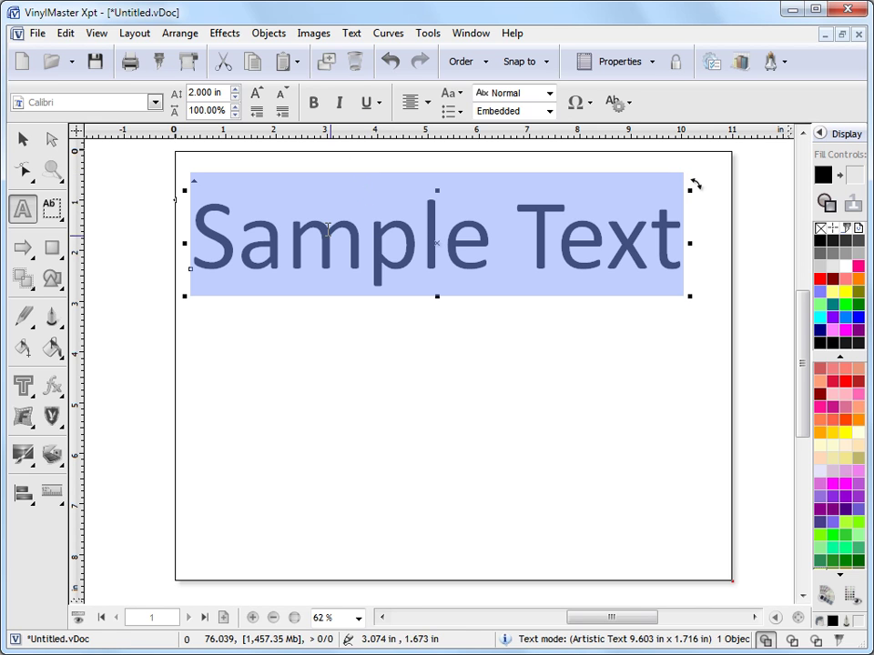
left_click(314, 103)
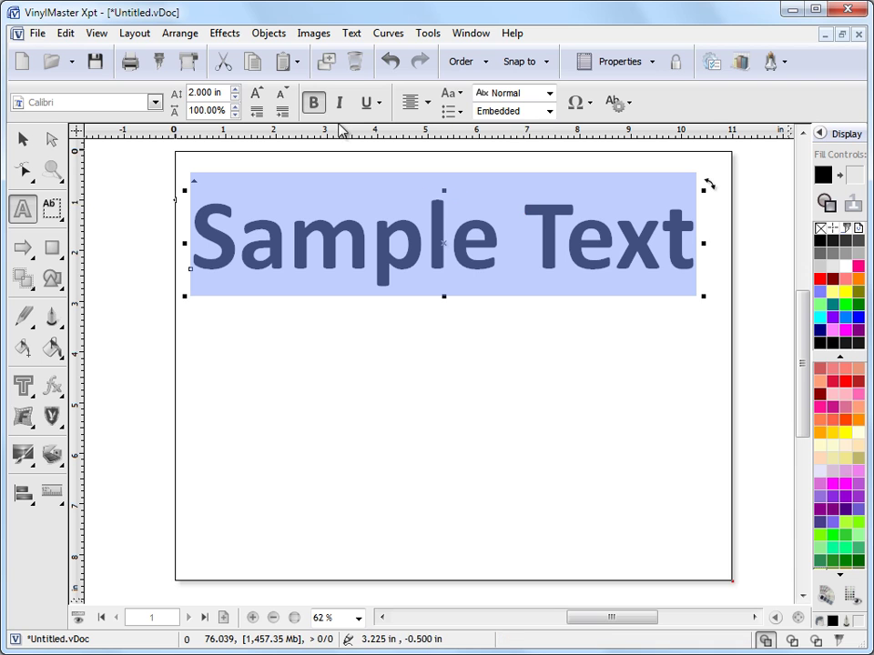
left_click(316, 106)
left_click(338, 104)
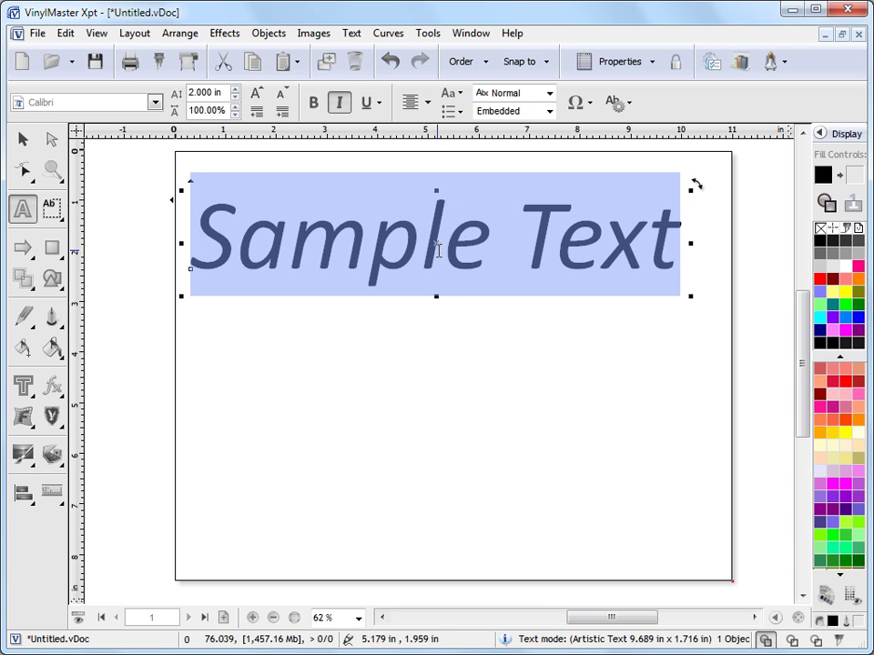
left_click(339, 103)
left_click(313, 104)
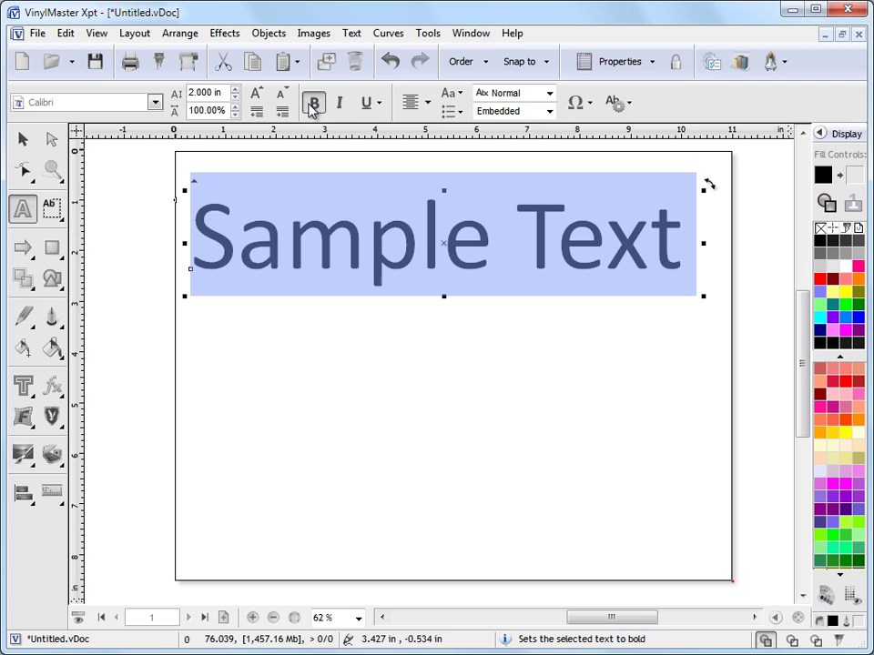
left_click(337, 106)
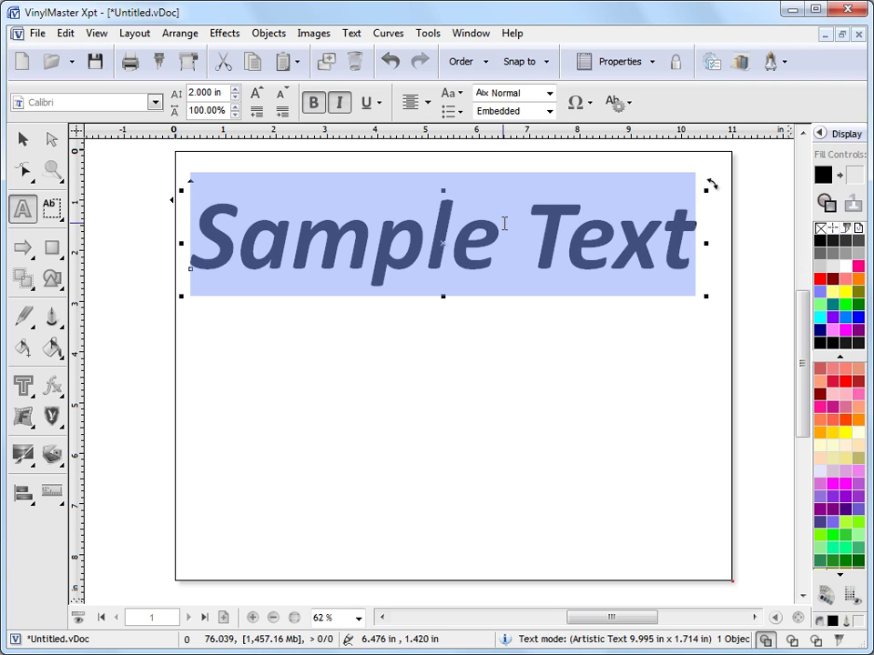
Try single and double underline, then clear underline, italic and bold for plain text
left_click(374, 105)
left_click(362, 131)
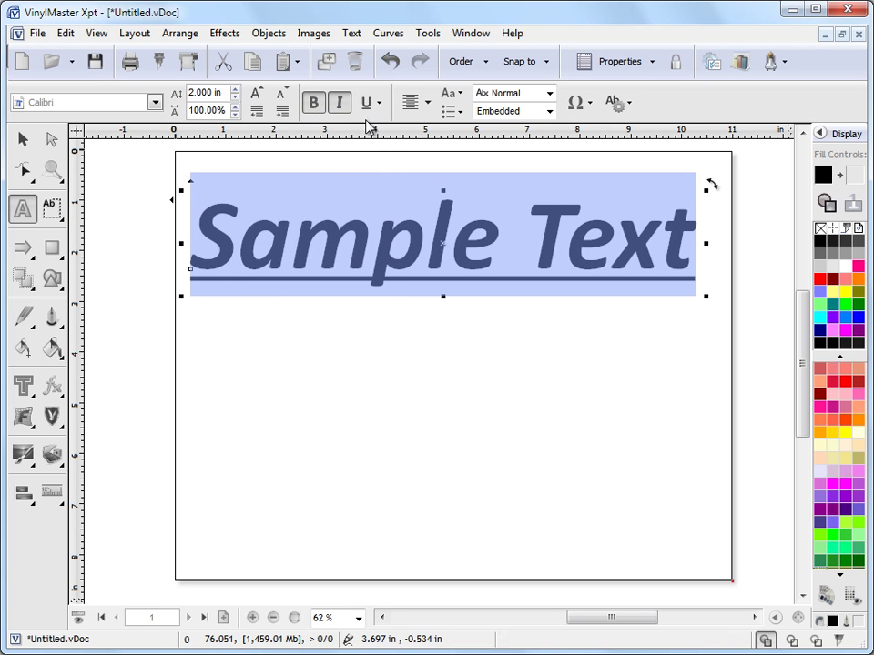
left_click(366, 103)
left_click(362, 158)
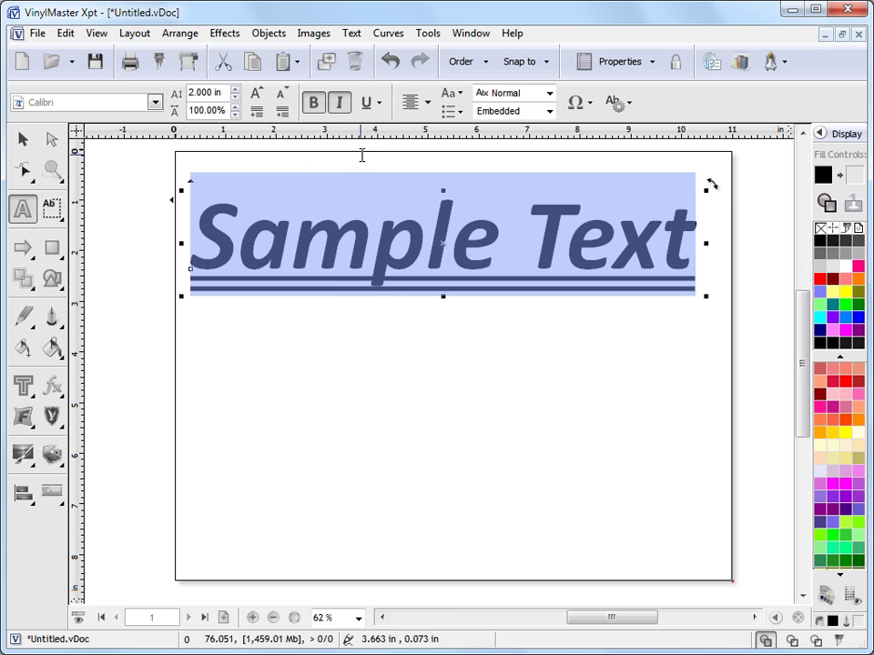
left_click(375, 102)
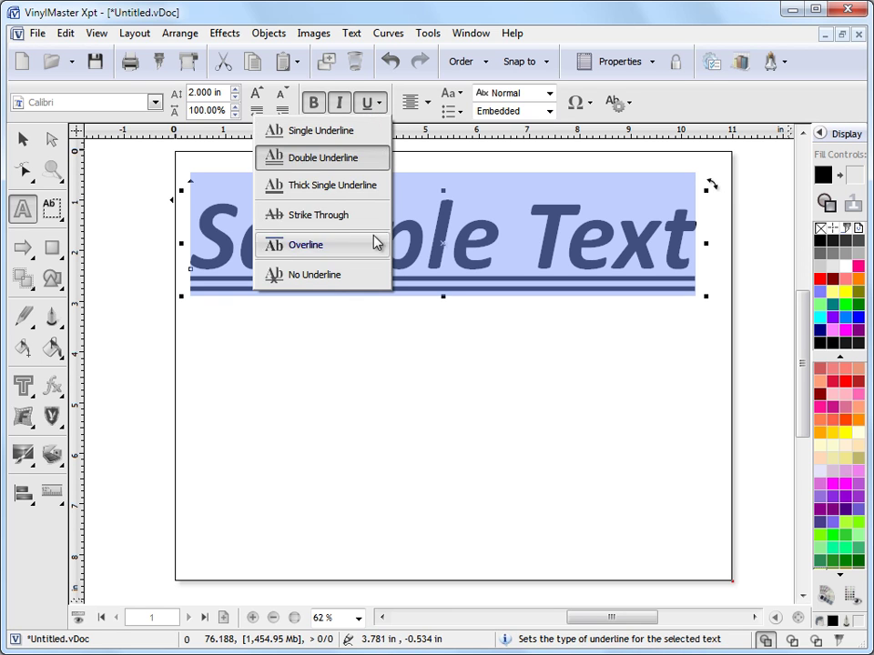
left_click(323, 275)
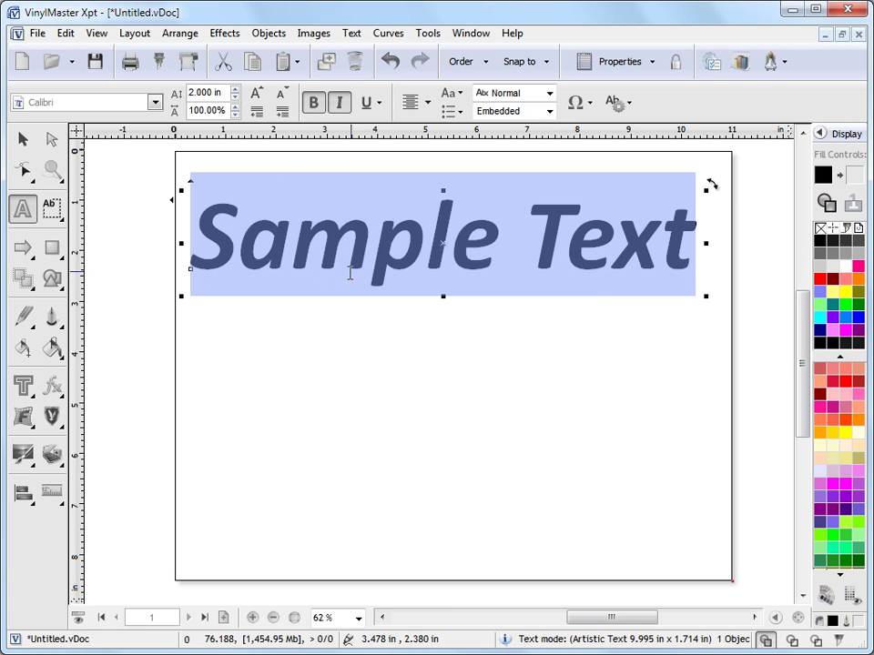
left_click(338, 106)
left_click(314, 104)
left_click(397, 229)
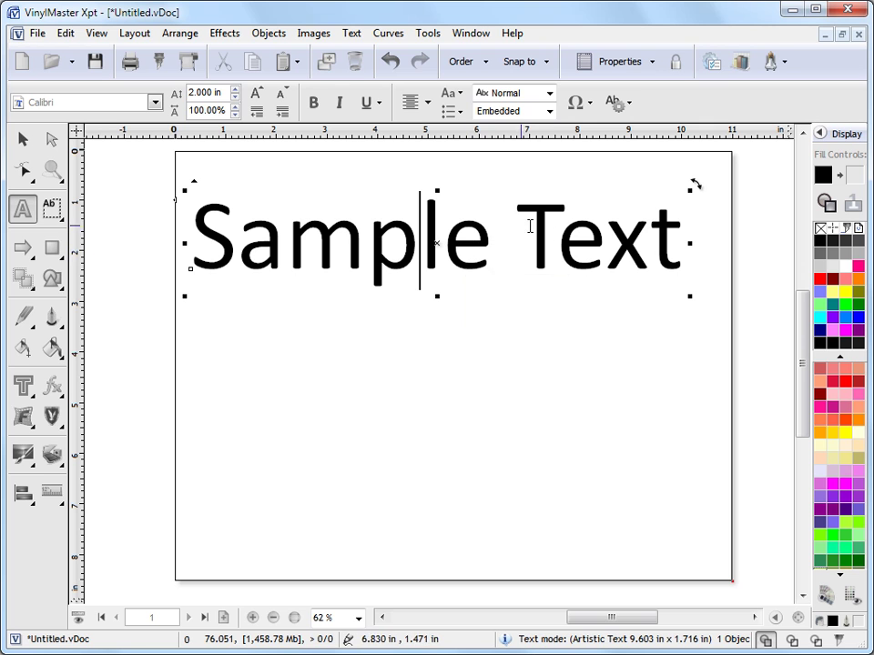
left_click_drag(455, 232, 482, 232)
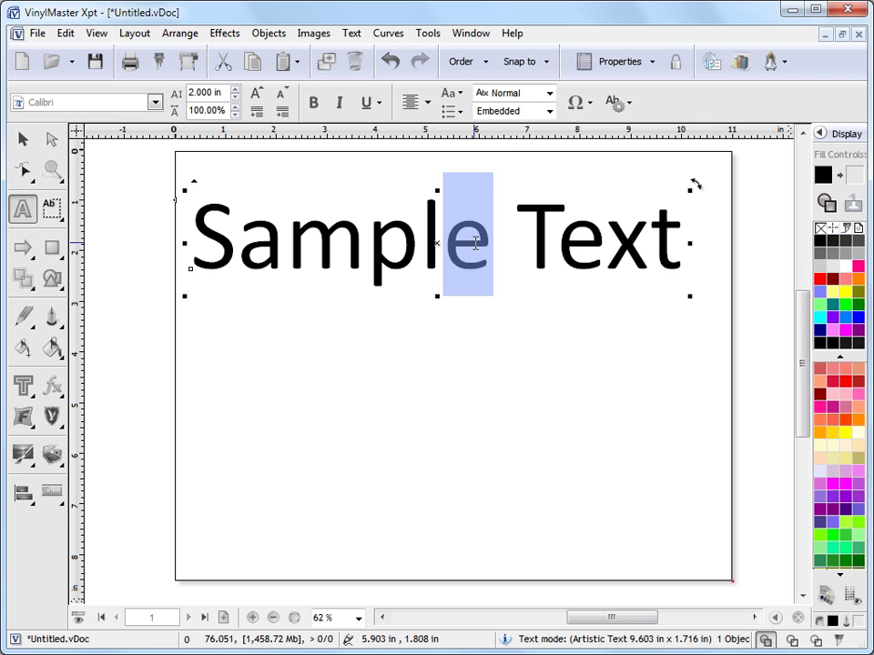
left_click(550, 94)
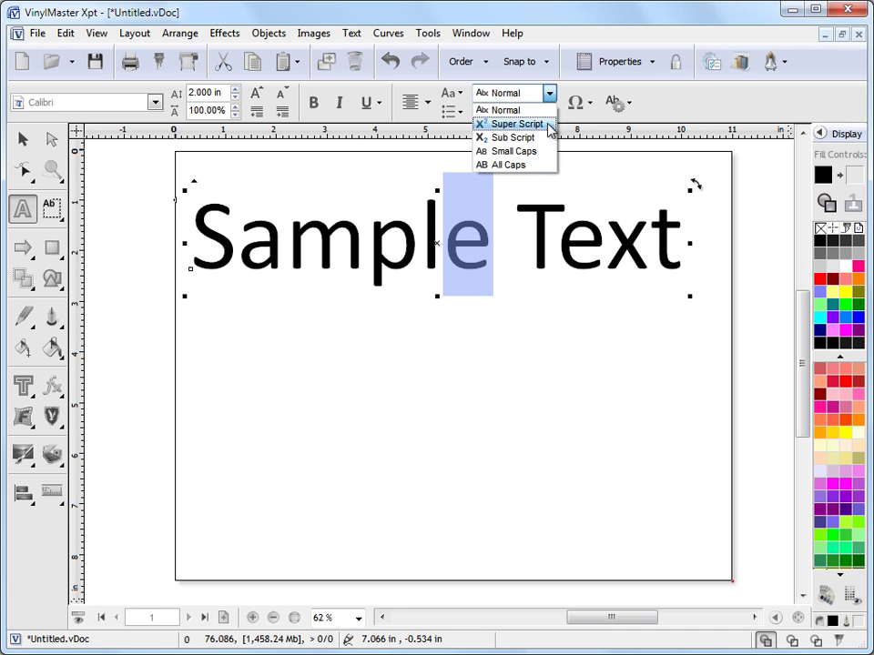
left_click(517, 123)
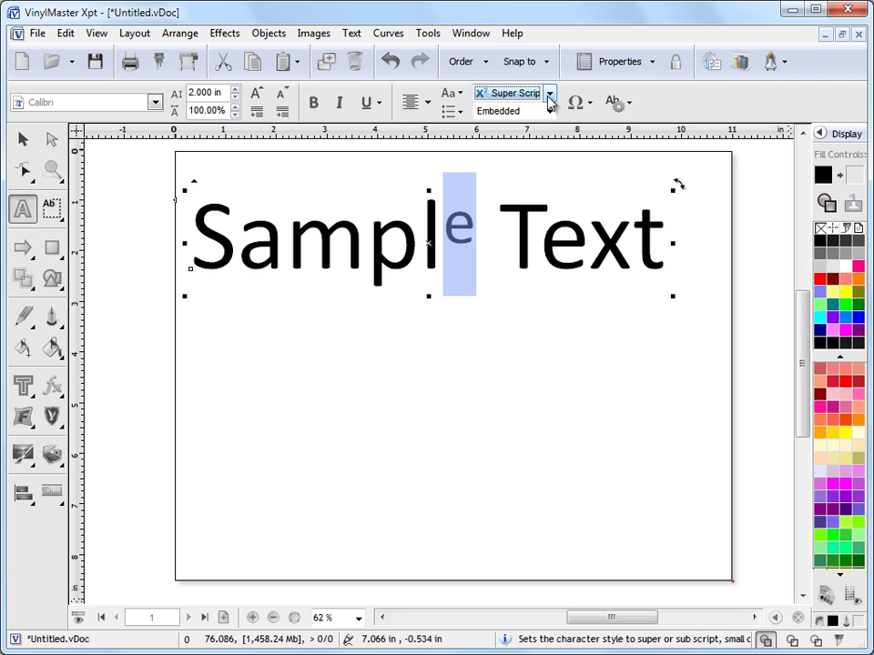
left_click(550, 94)
left_click(543, 137)
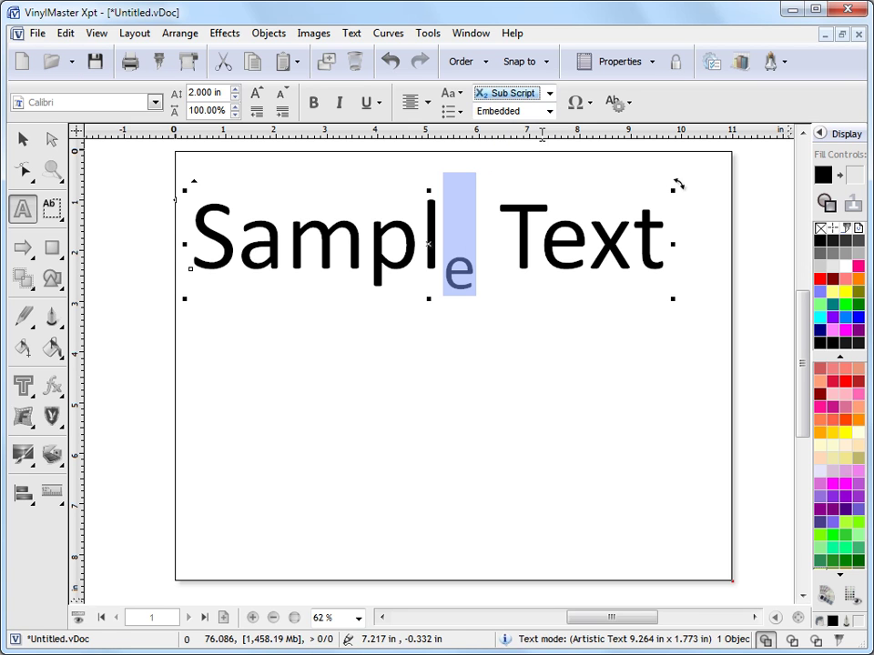
left_click(540, 239)
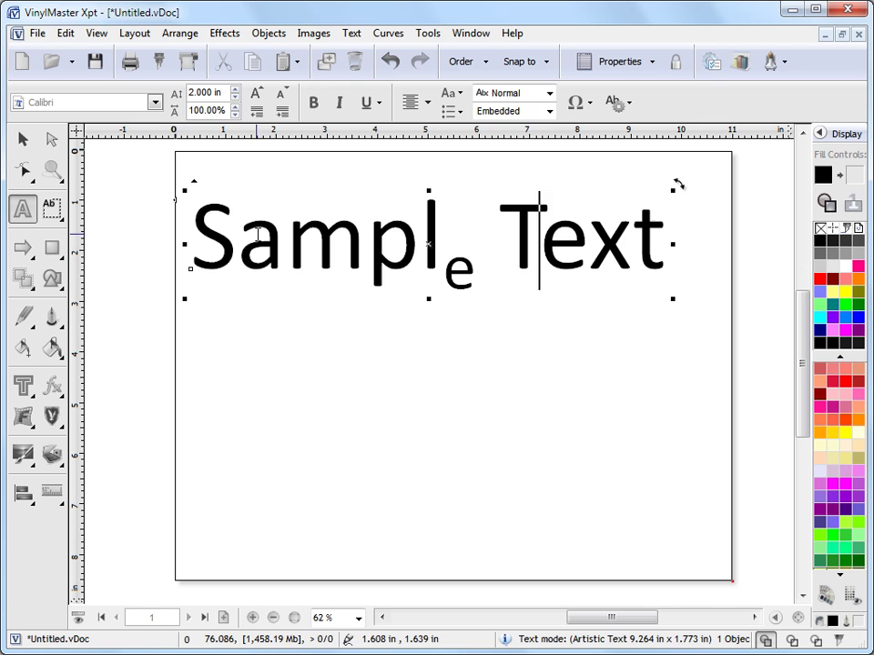
left_click_drag(190, 237, 691, 253)
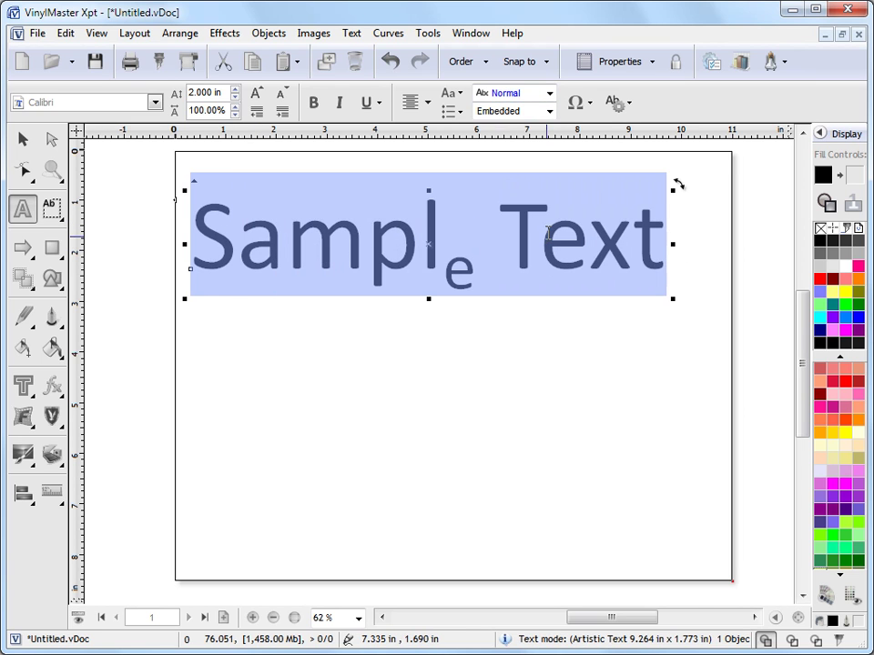
left_click(508, 95)
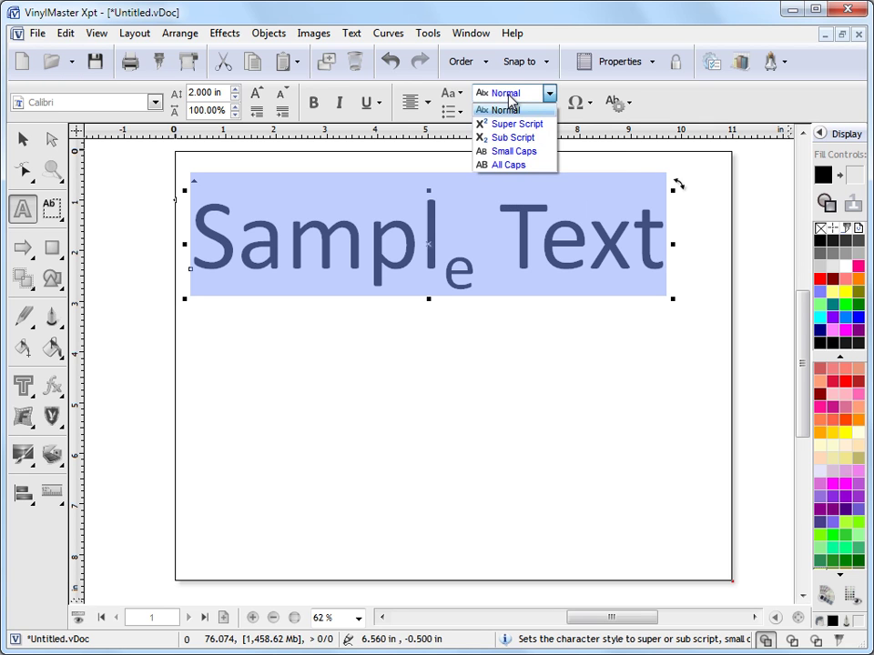
left_click(508, 109)
left_click(533, 155)
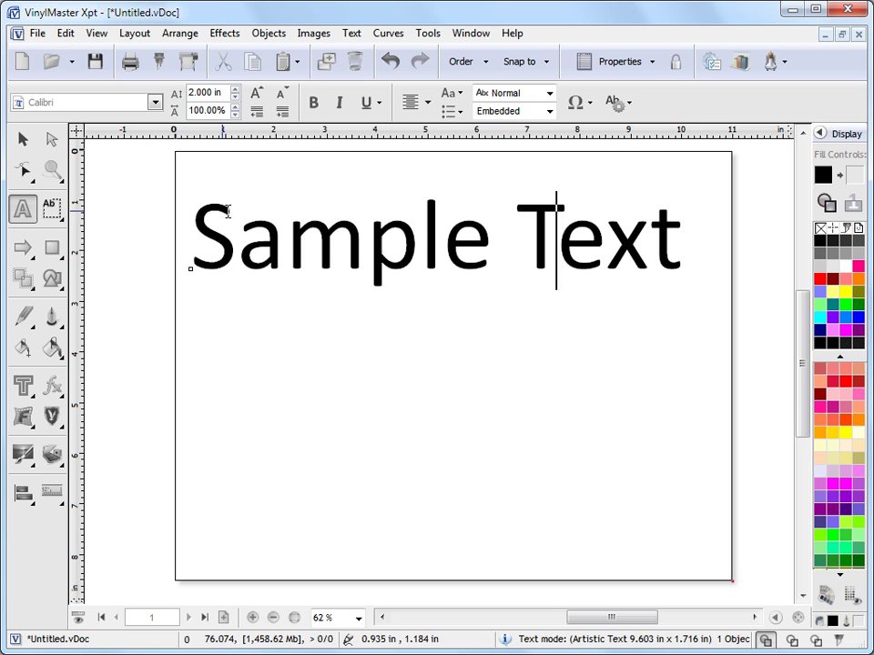
left_click_drag(190, 232, 685, 232)
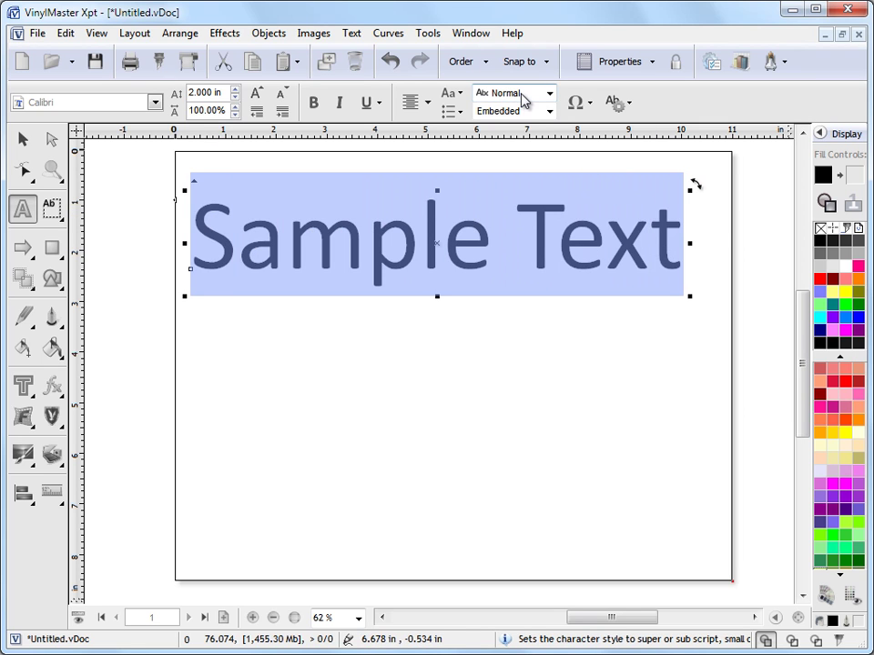
left_click(524, 99)
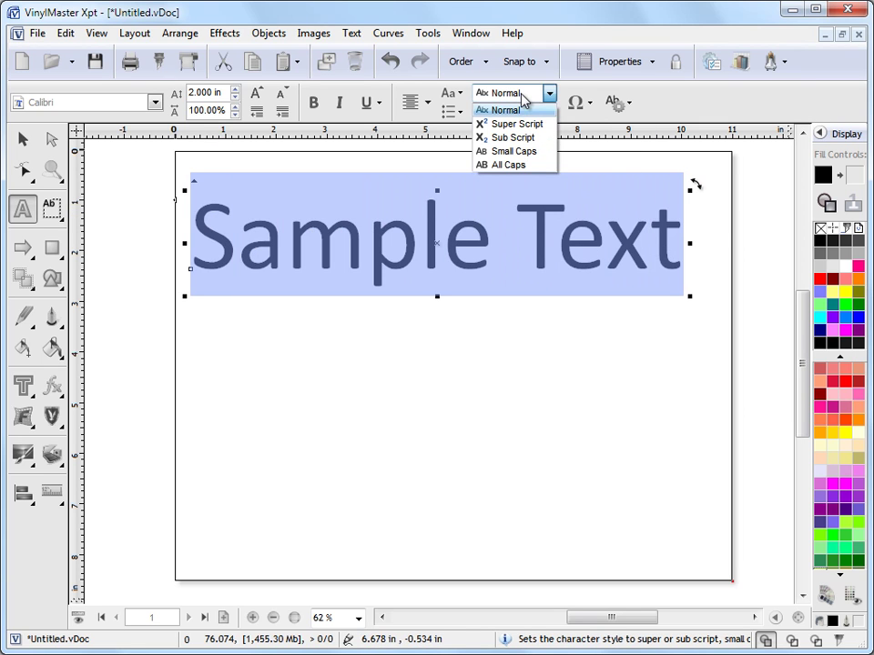
left_click(515, 151)
left_click(531, 98)
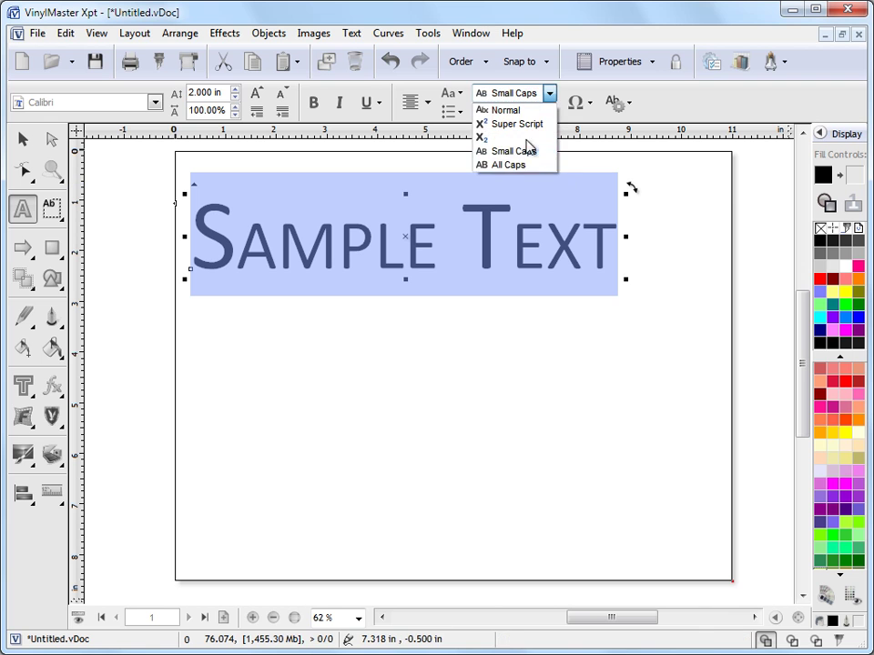
left_click(522, 164)
left_click(528, 98)
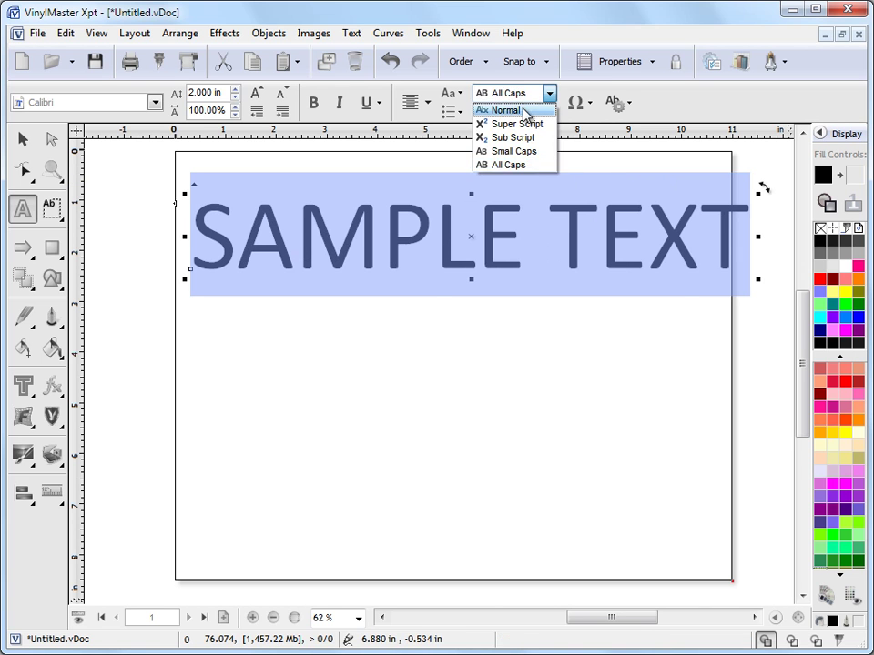
left_click(522, 111)
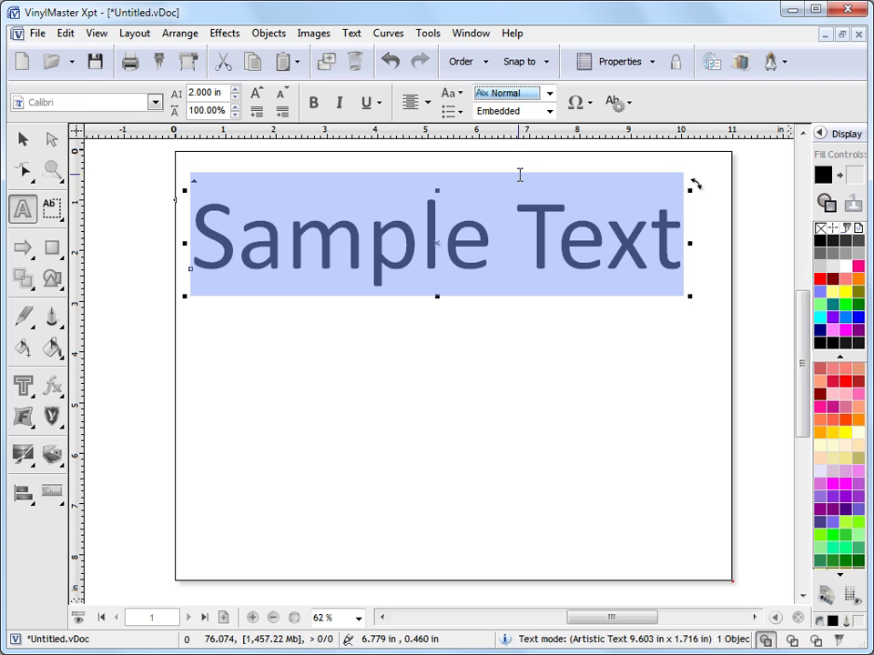
left_click(462, 94)
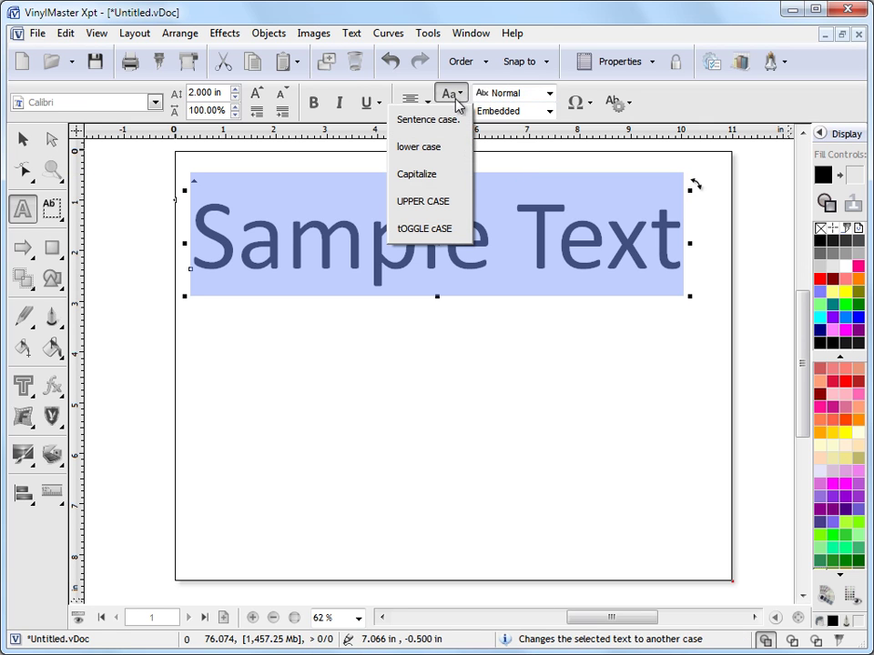
left_click(447, 149)
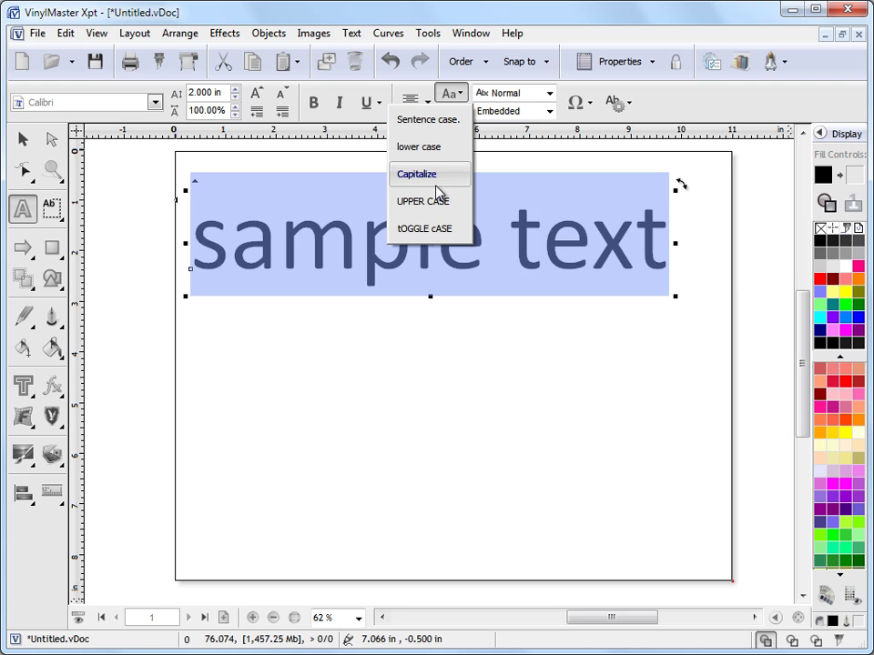
left_click(436, 178)
left_click(437, 204)
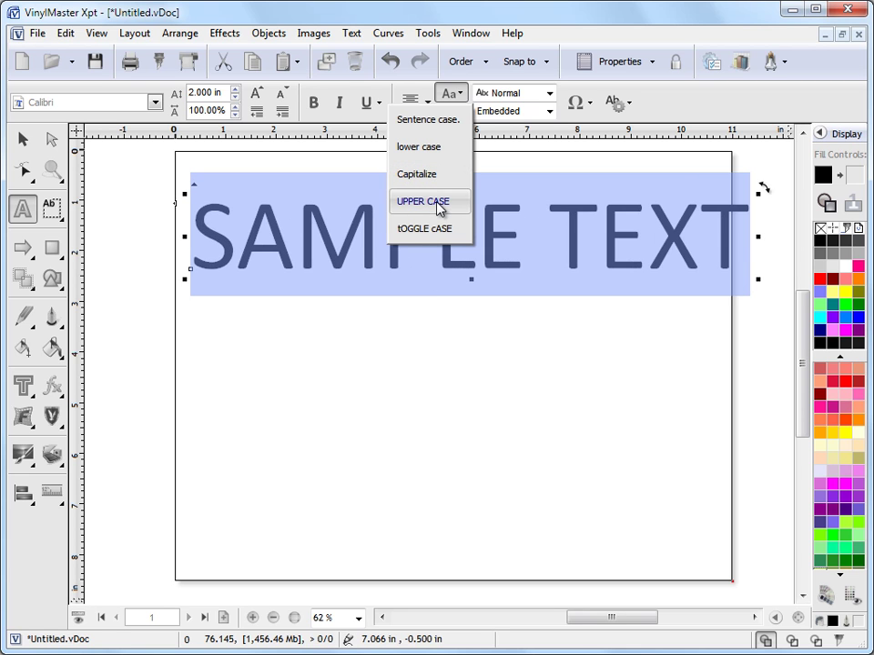
left_click(447, 228)
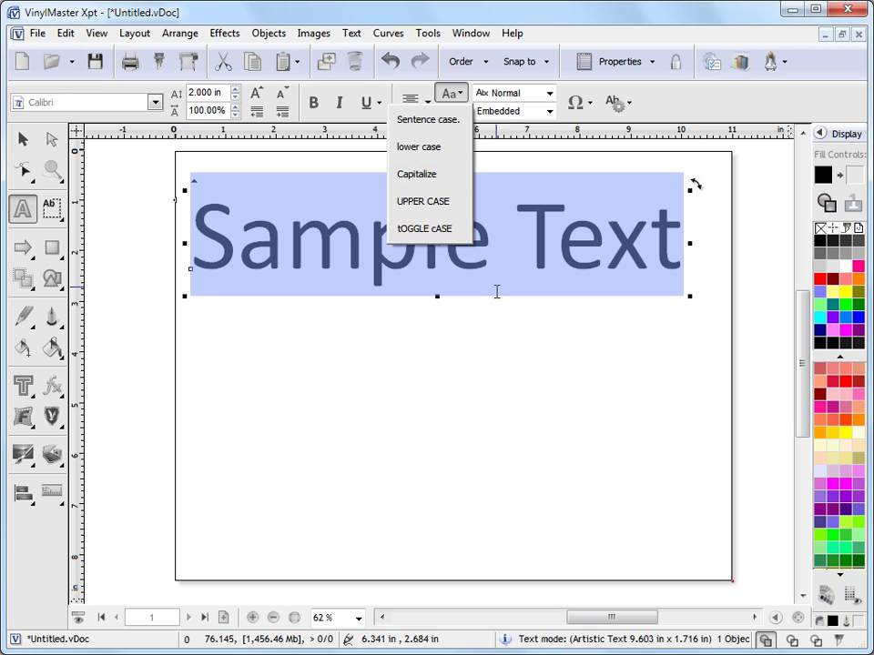
left_click(508, 341)
left_click(444, 239)
left_click(289, 232)
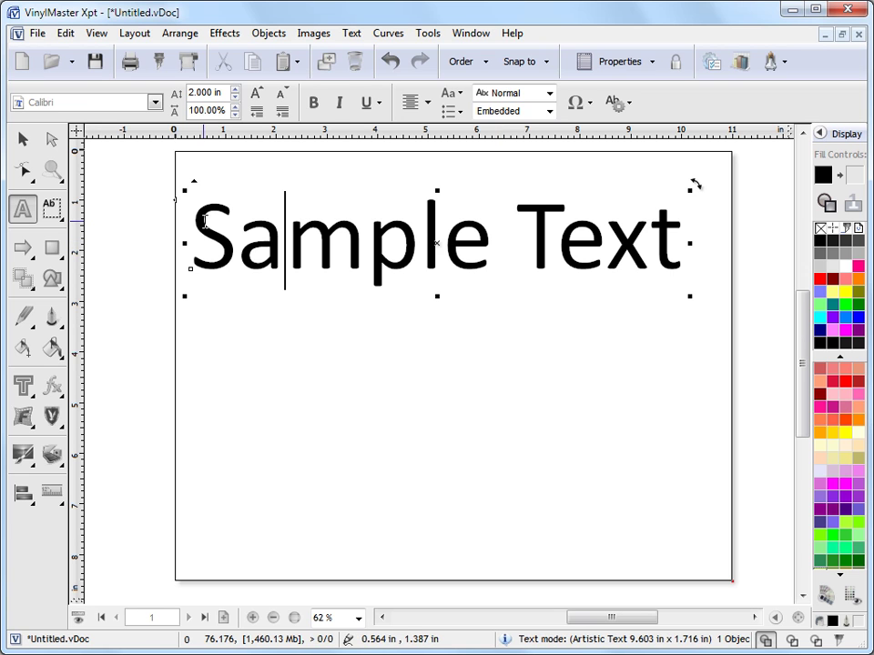
Select Sample Text and step its skew angle in the text options to -20°
left_click_drag(191, 235, 672, 231)
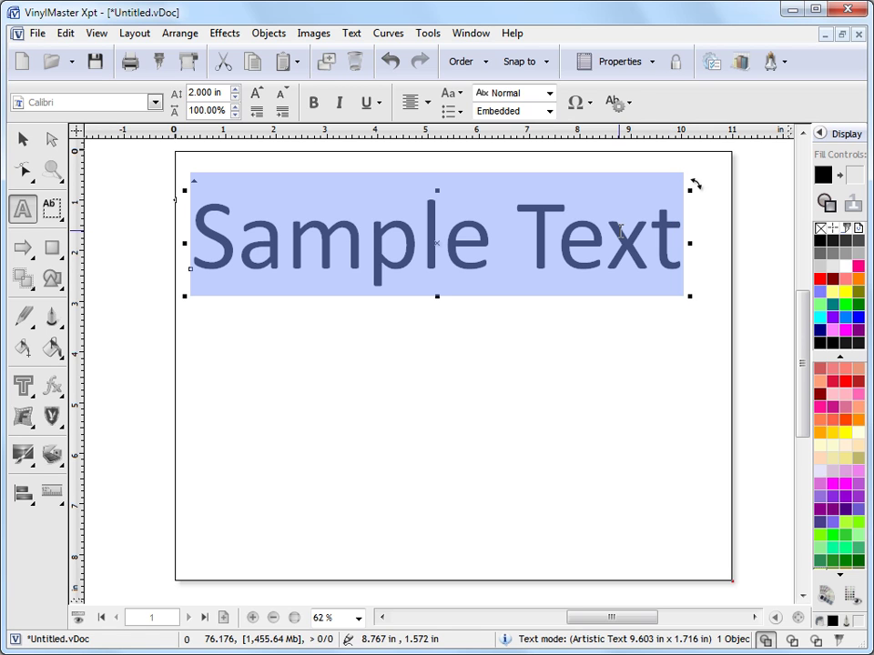
left_click(629, 105)
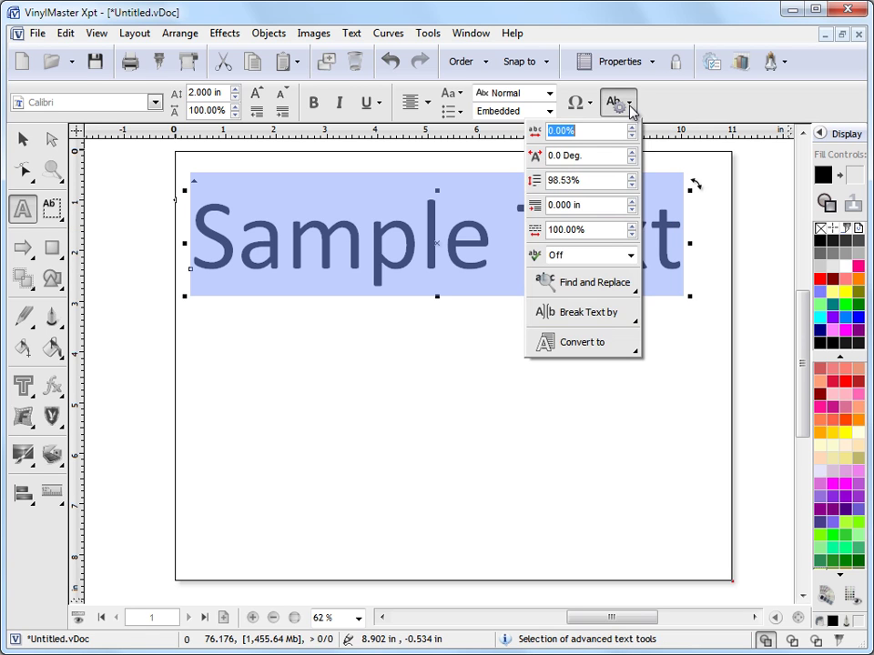
left_click(632, 162)
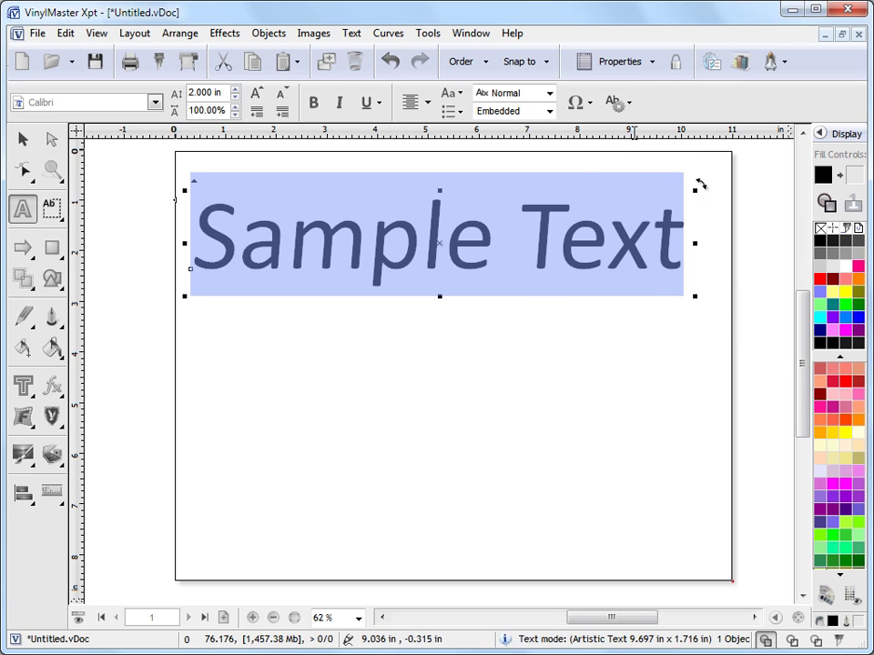
left_click(627, 108)
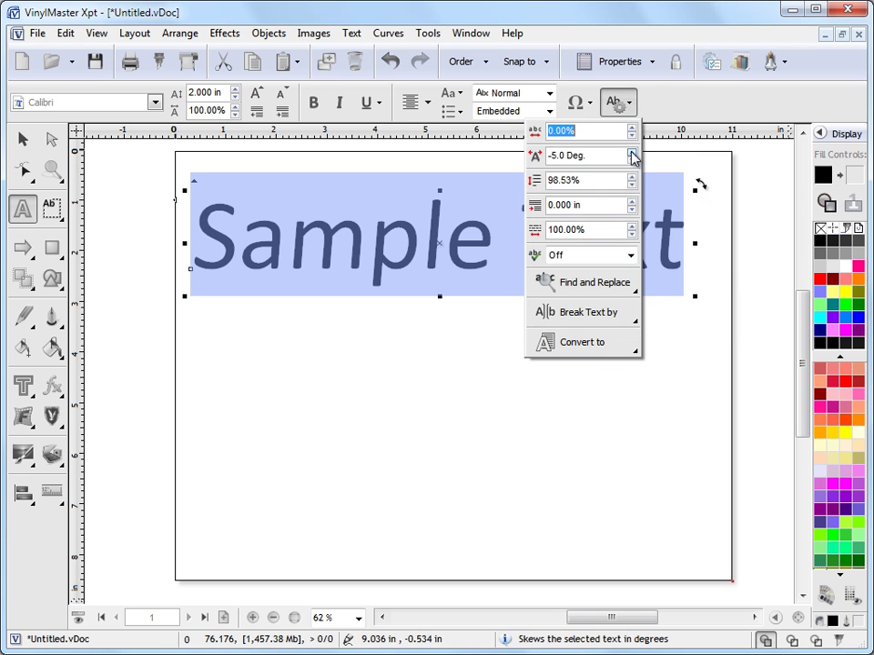
left_click(631, 152)
left_click(631, 152)
left_click(631, 152)
left_click(631, 153)
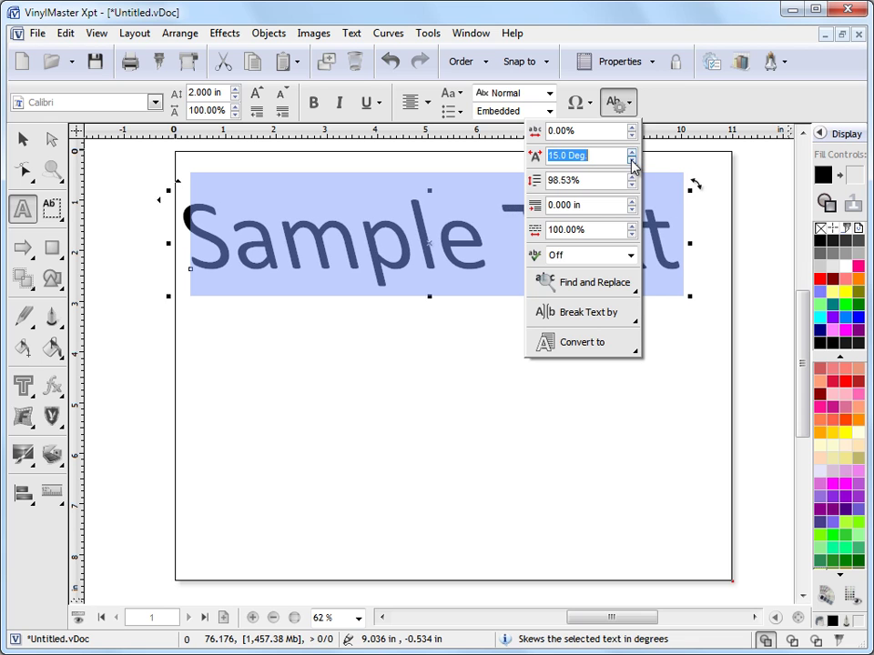
left_click(632, 161)
left_click(632, 161)
left_click(632, 161)
left_click(631, 161)
left_click(632, 161)
left_click(632, 161)
left_click(631, 160)
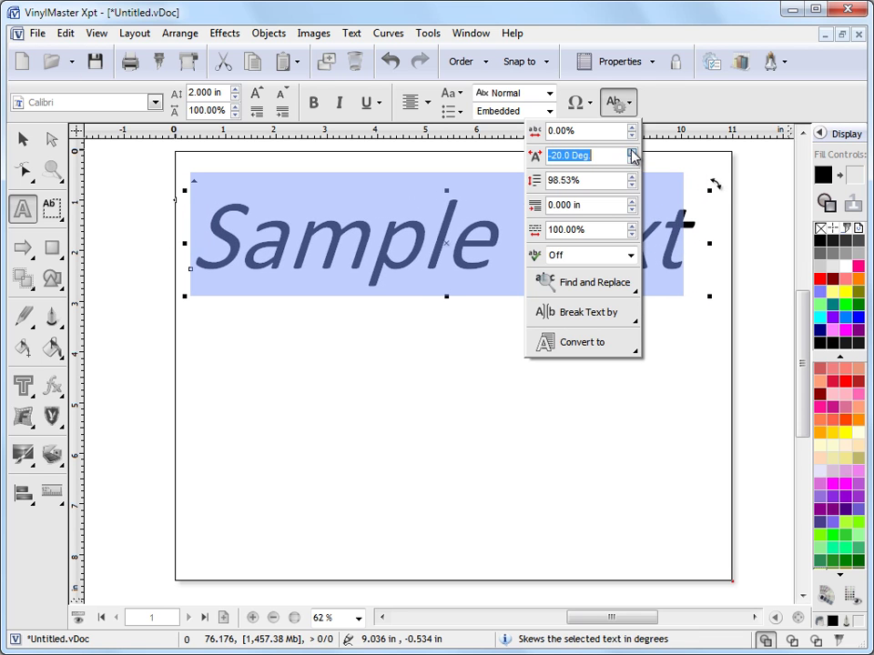
Step the skew up to 25°, then down to -30°
left_click(631, 152)
left_click(632, 152)
left_click(632, 152)
left_click(631, 152)
left_click(632, 152)
left_click(631, 152)
left_click(631, 152)
left_click(632, 153)
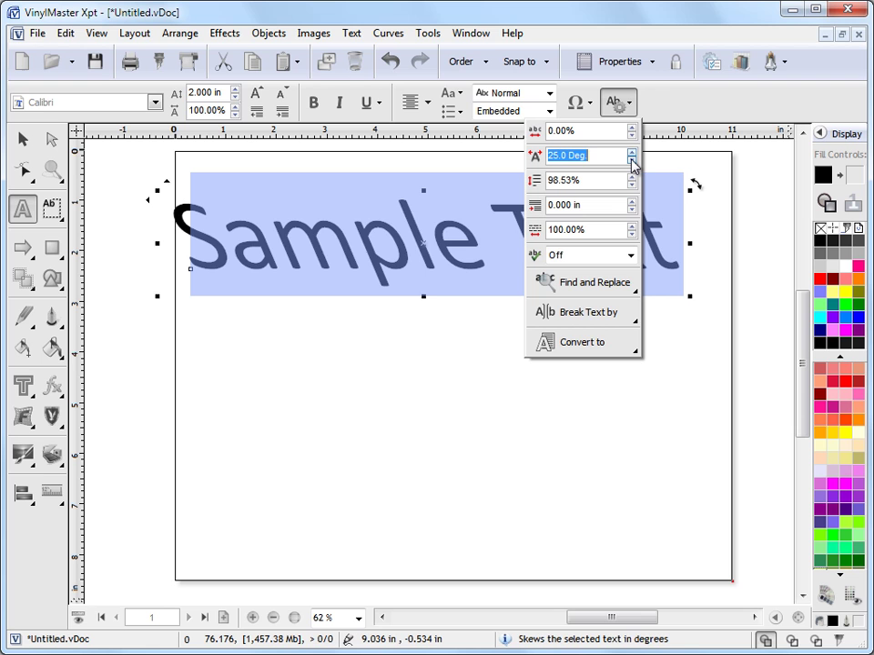
double_click(632, 161)
left_click(632, 161)
double_click(631, 161)
left_click(632, 161)
double_click(631, 161)
left_click(632, 161)
Set the skew to 0° so Sample Text stands upright again
double_click(631, 161)
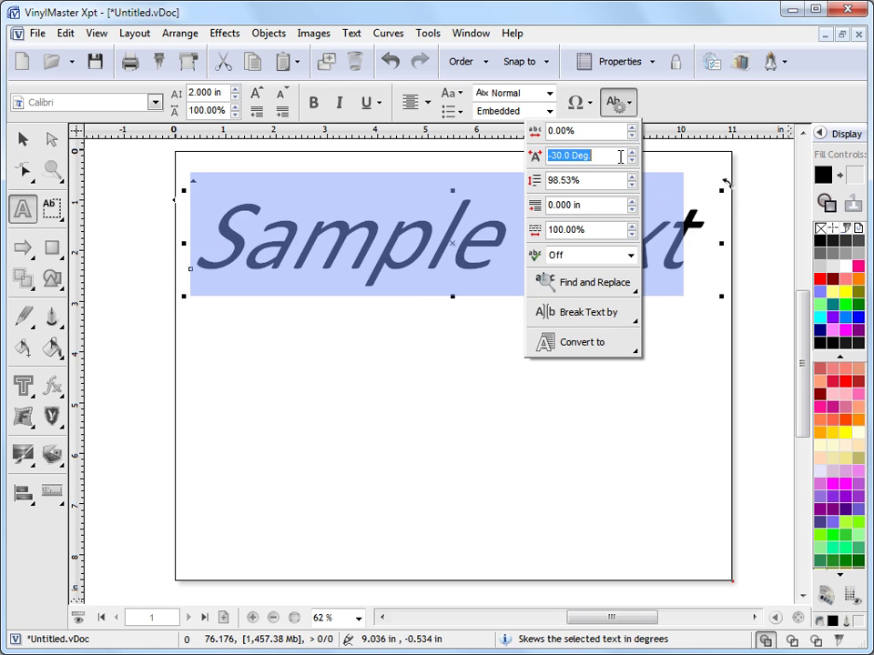
type("0")
key("Return")
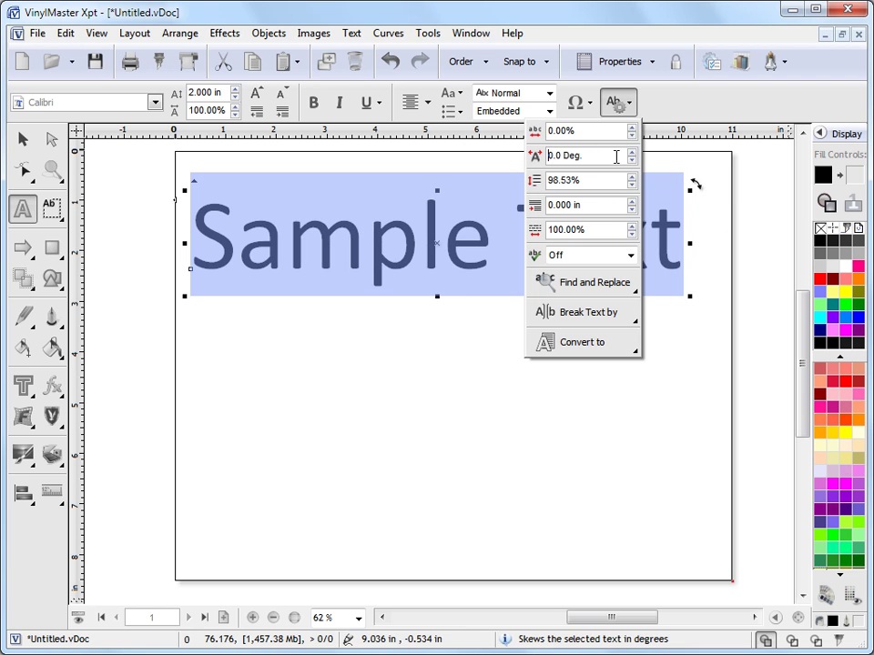
left_click(556, 241)
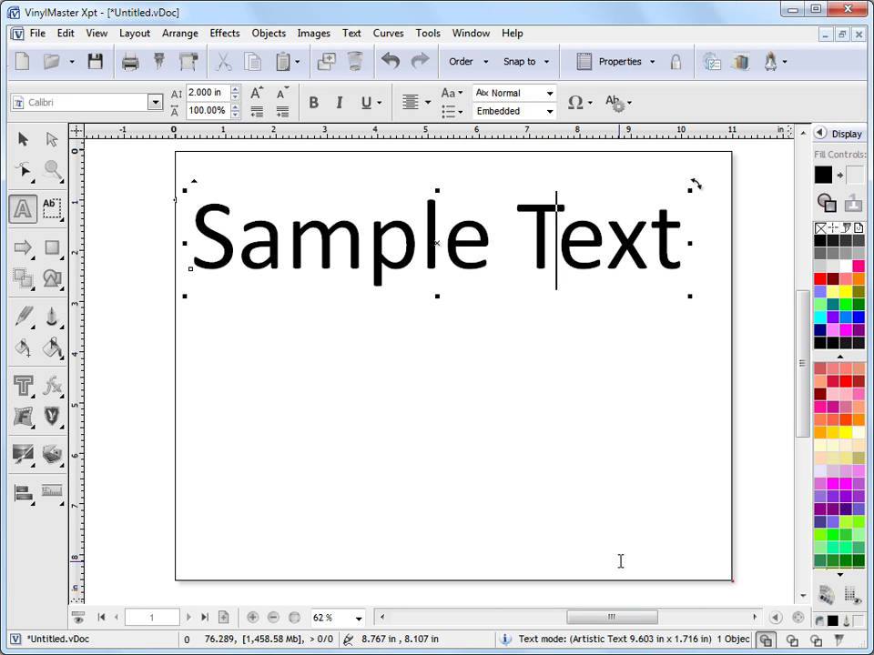
Scroll left to the Lorem ipsum text box and select both of its paragraphs
left_click_drag(647, 620, 537, 625)
left_click(551, 335)
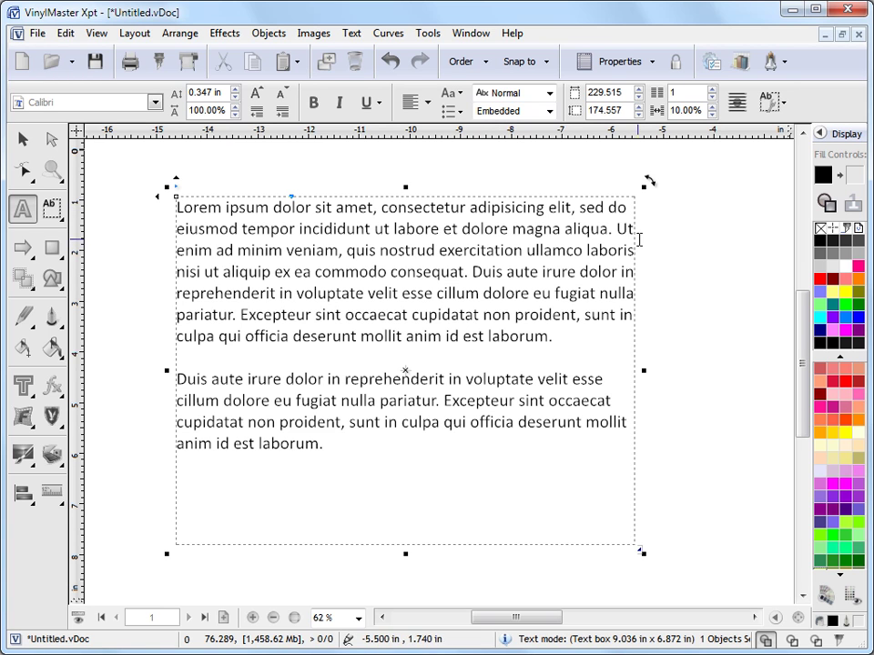
left_click(601, 333)
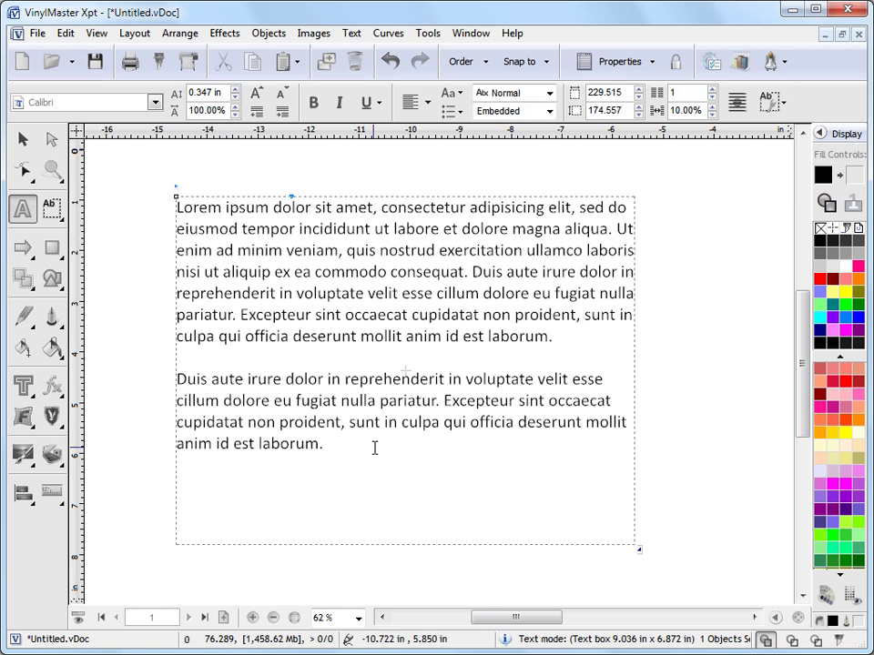
left_click_drag(372, 447, 179, 206)
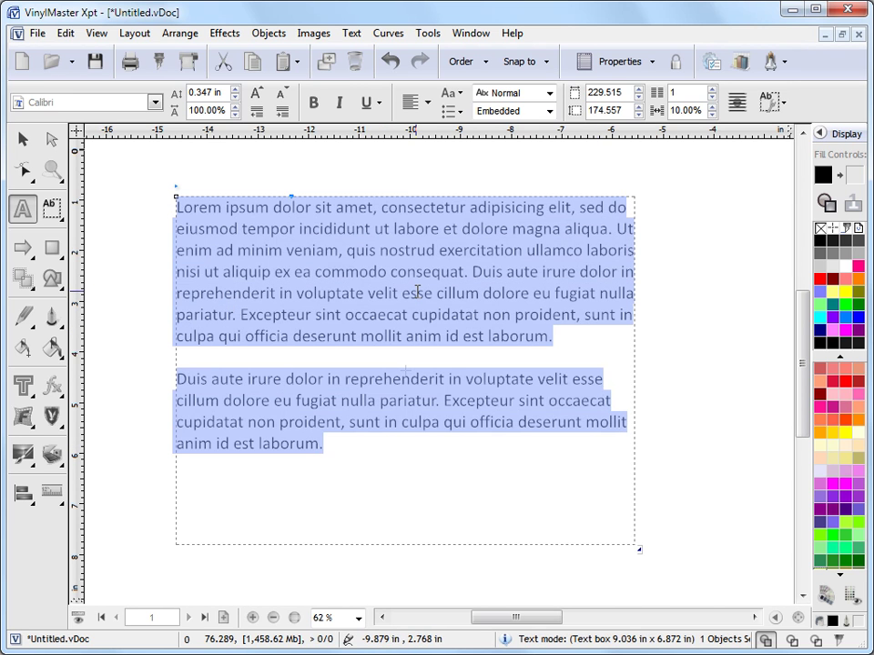
Try center then right alignment on both paragraphs, finish with Flush Justify and exit editing
left_click(428, 105)
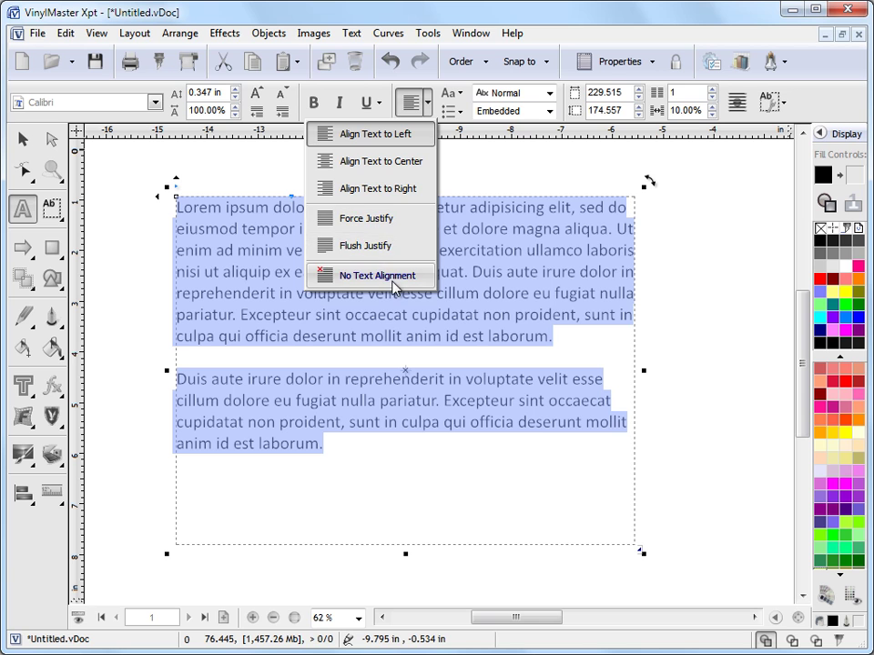
left_click(393, 164)
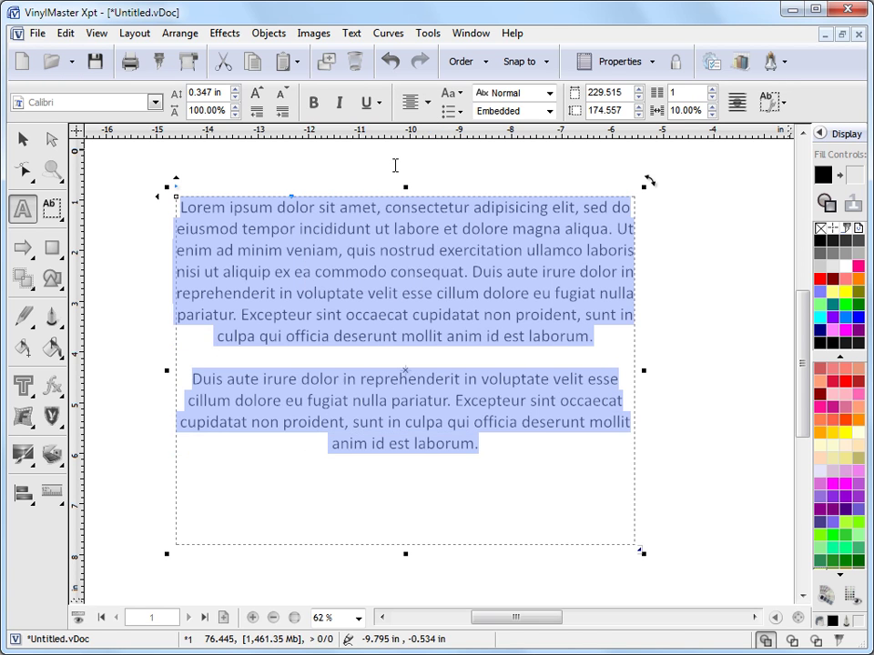
left_click(426, 103)
left_click(415, 189)
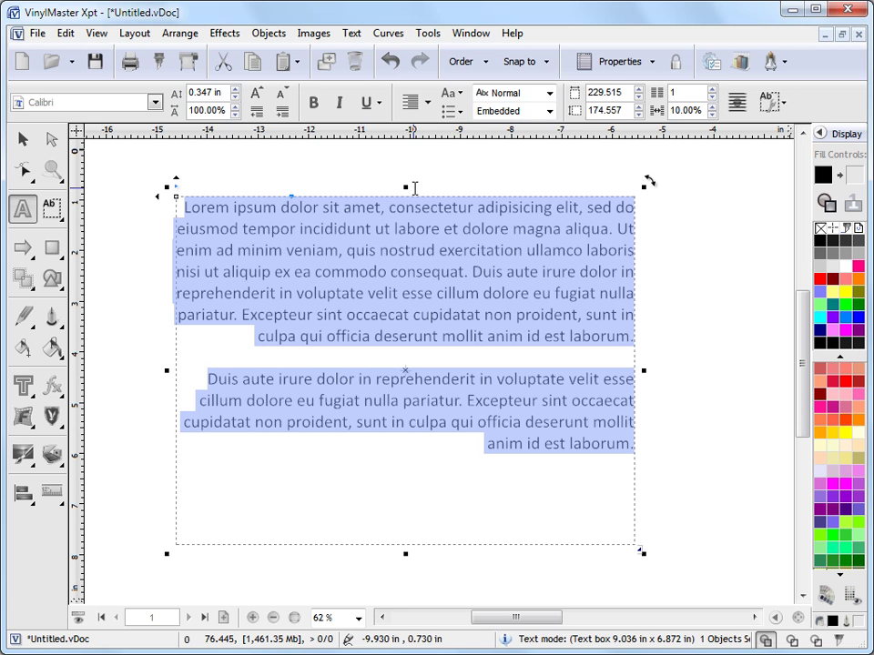
left_click(427, 103)
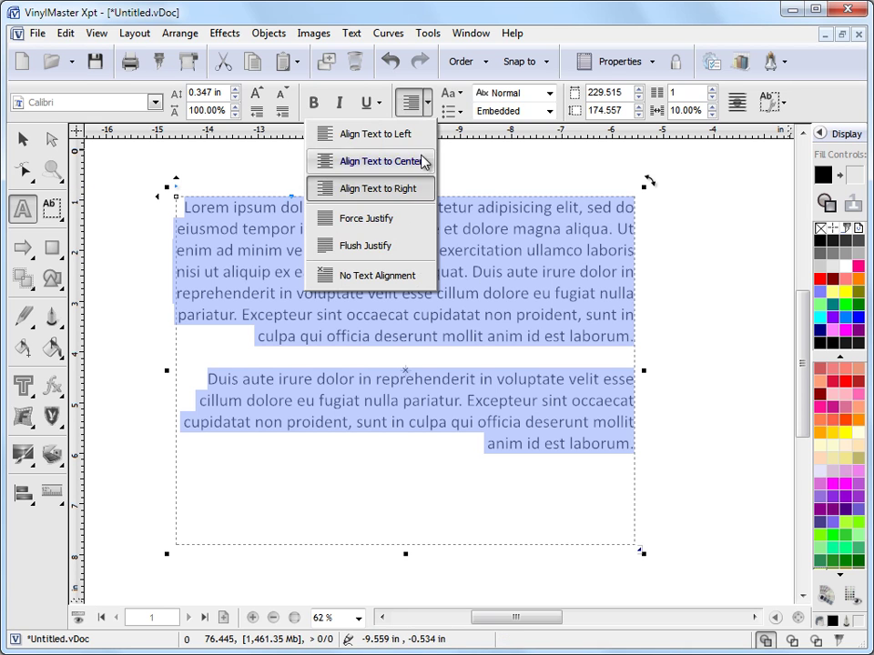
left_click(402, 246)
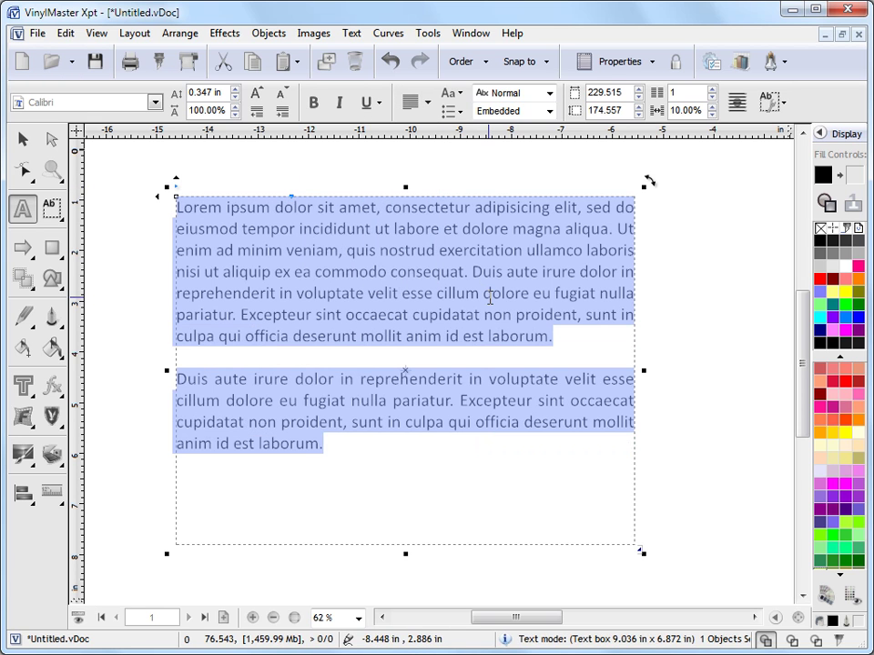
left_click(479, 289)
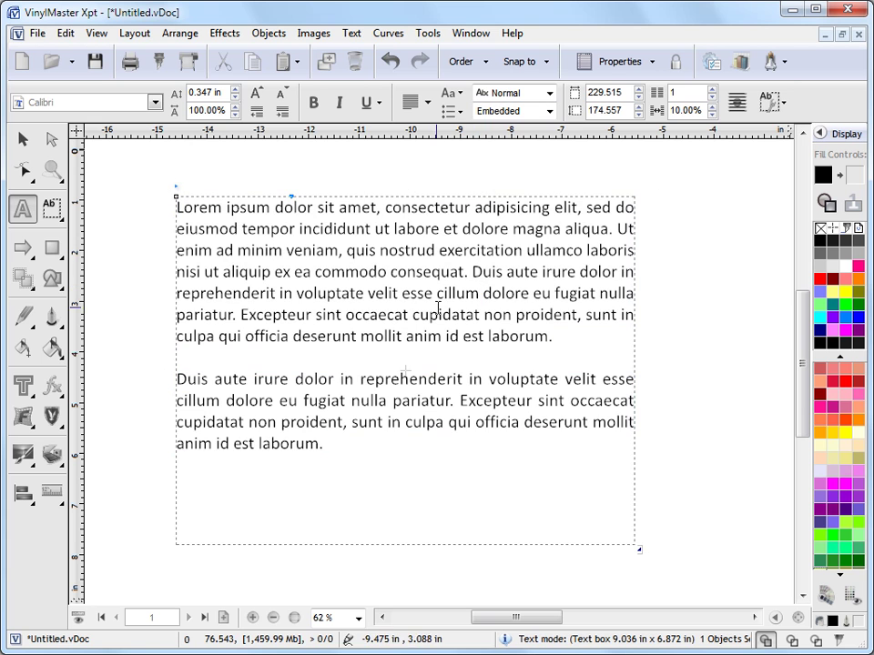
left_click(392, 400)
key("Escape")
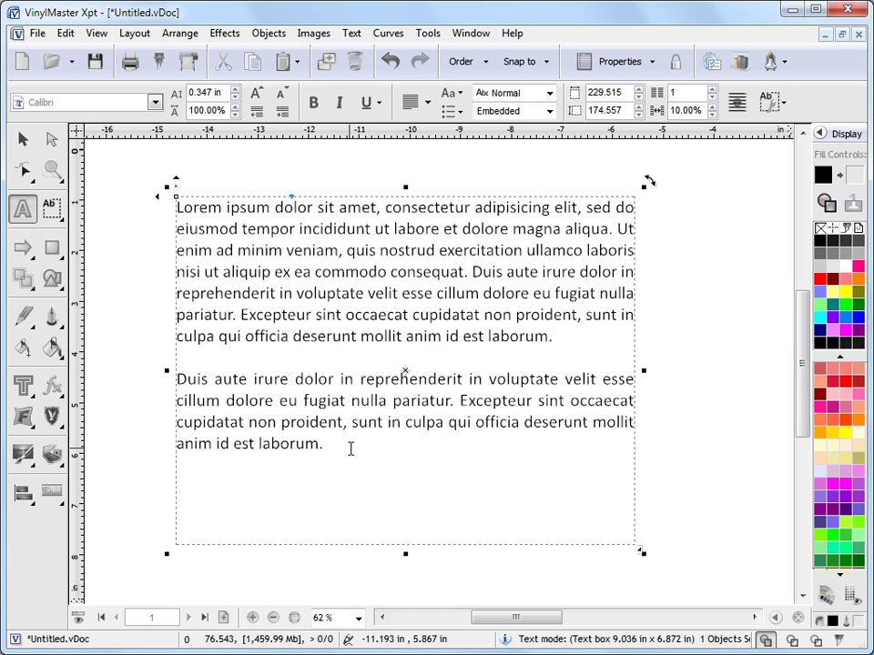
Select the second Lorem ipsum paragraph and align it to center
left_click_drag(352, 447, 174, 379)
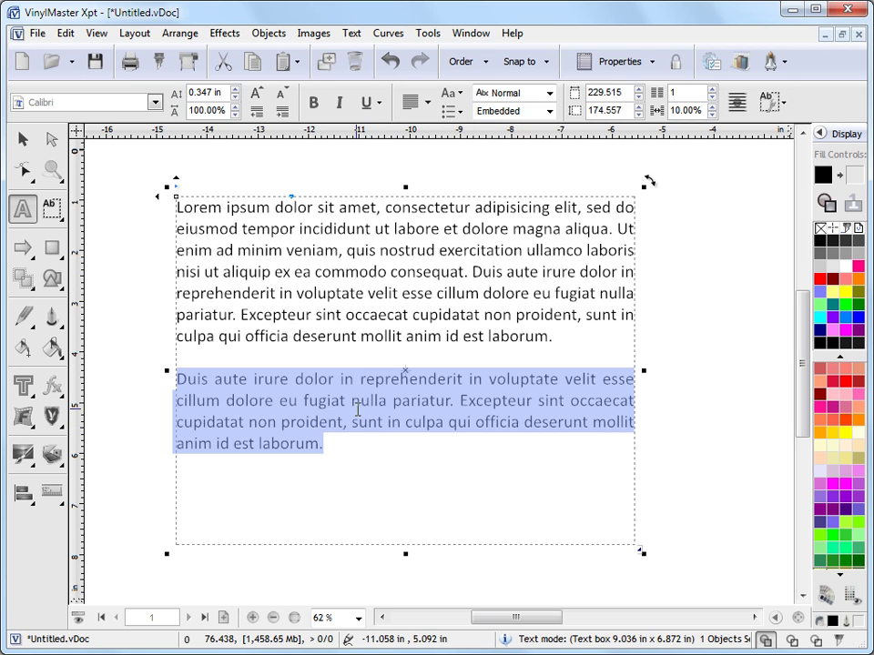
left_click(425, 104)
left_click(367, 162)
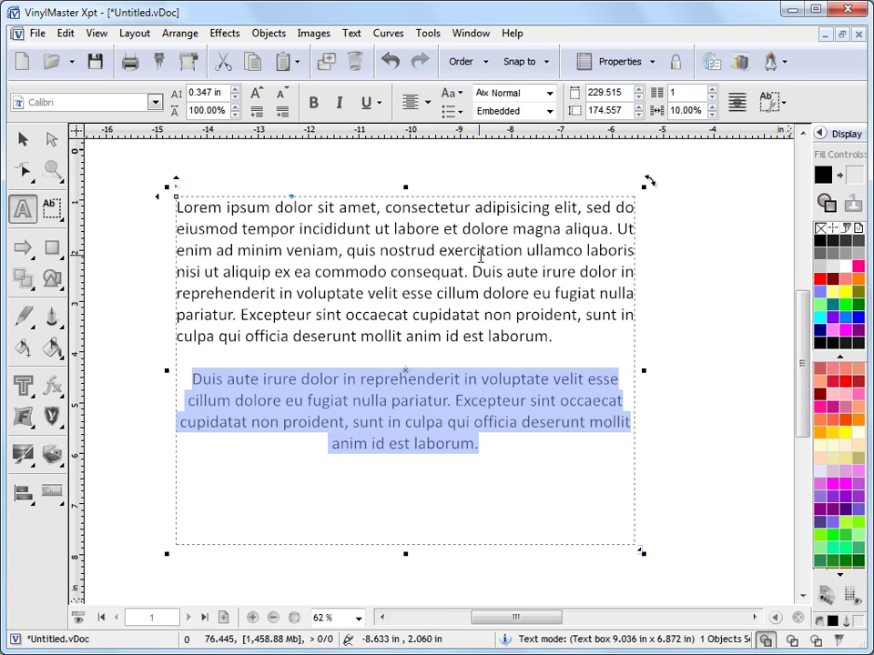
left_click(481, 250)
Widen the text box to 9.642 in so both paragraphs reflow
left_click(540, 439)
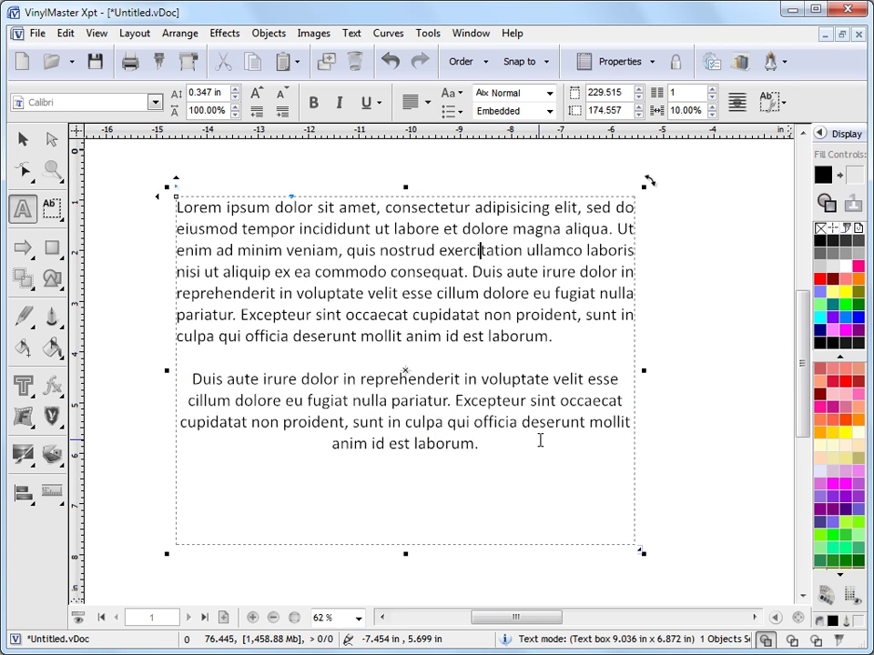
left_click(550, 336)
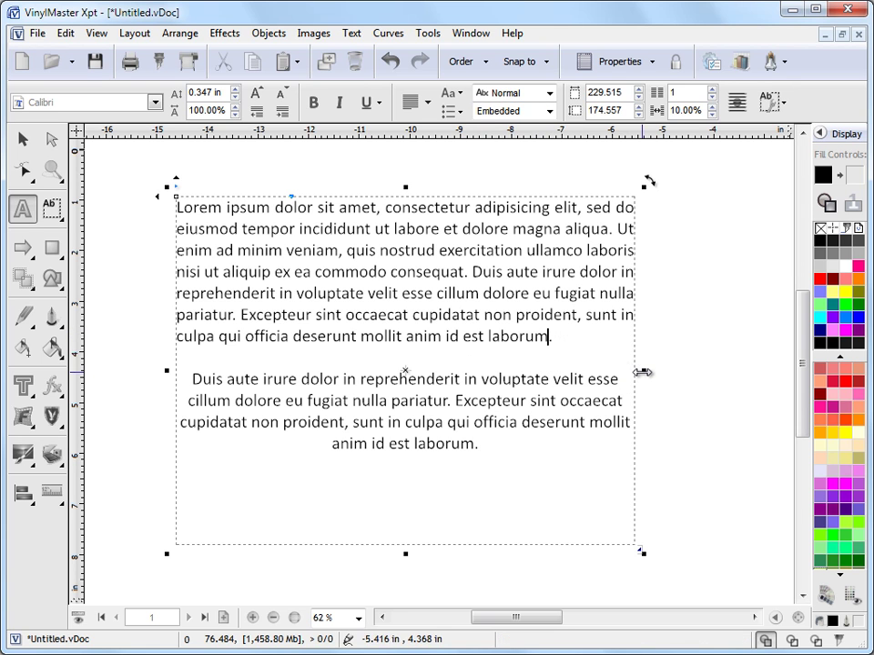
left_click_drag(643, 372, 674, 372)
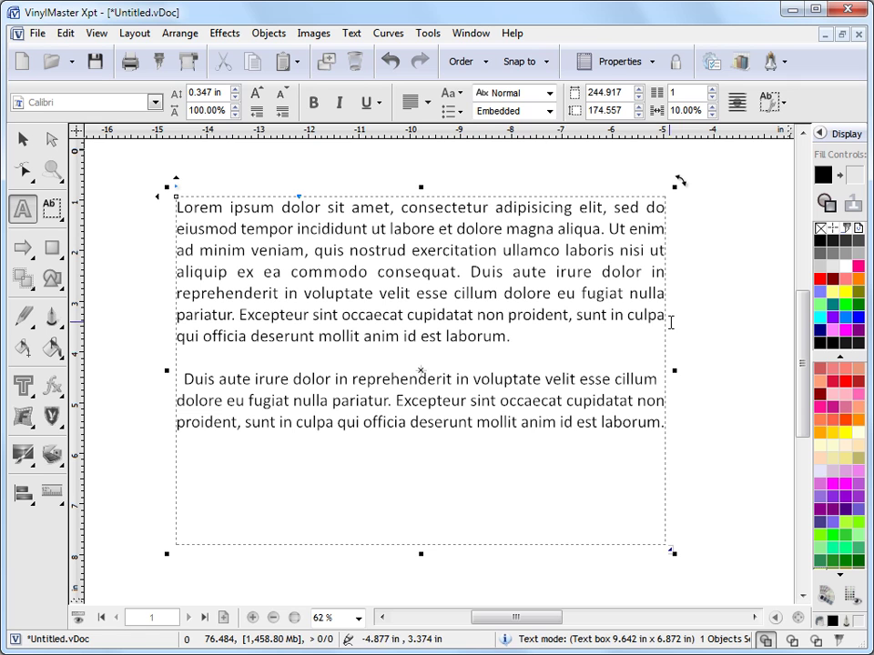
Left-align the second Lorem ipsum paragraph
left_click(185, 378)
left_click_drag(184, 378, 704, 442)
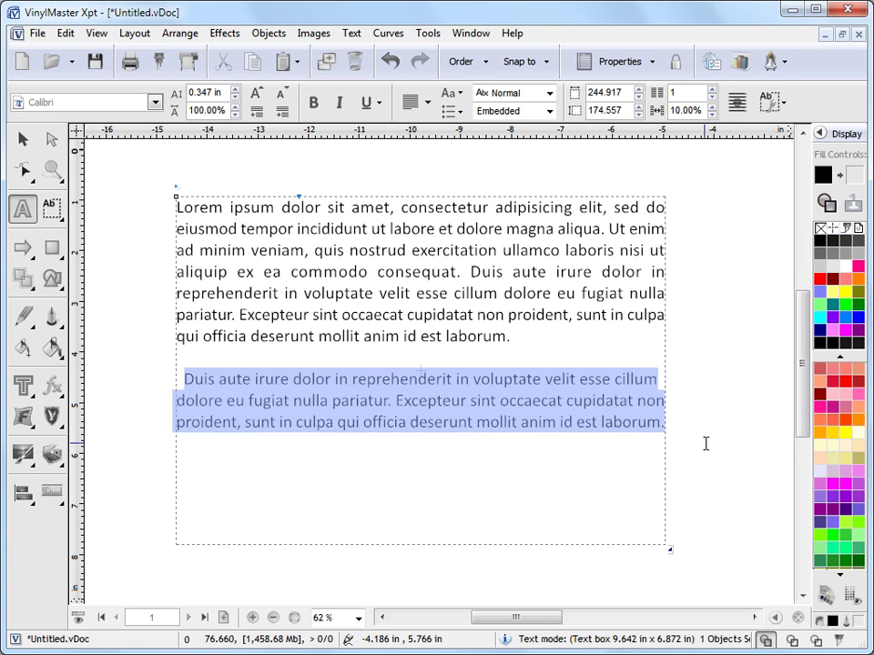
left_click(425, 111)
left_click(380, 134)
left_click(420, 336)
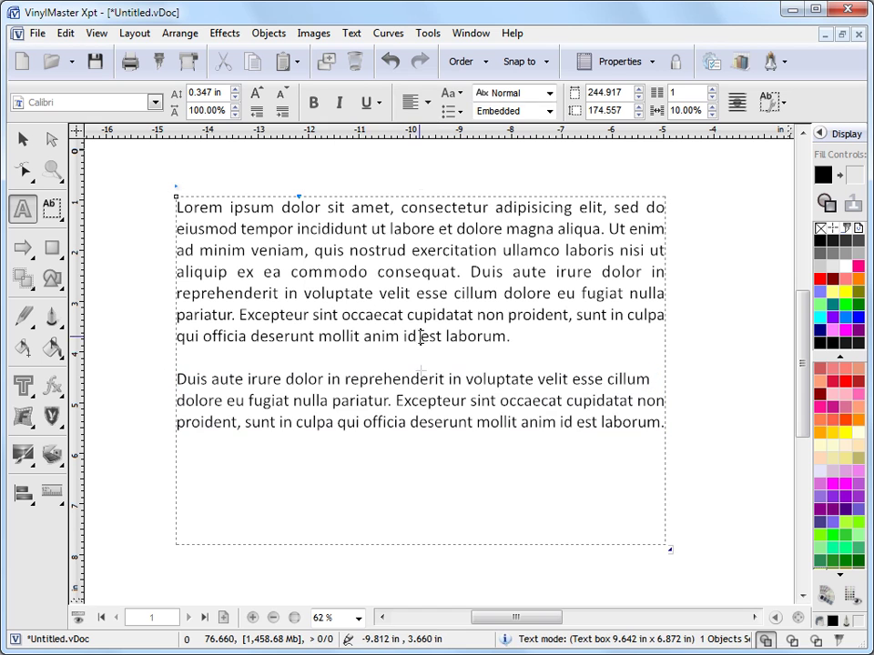
Select all the text in the box and apply Flush Justify
left_click(595, 401)
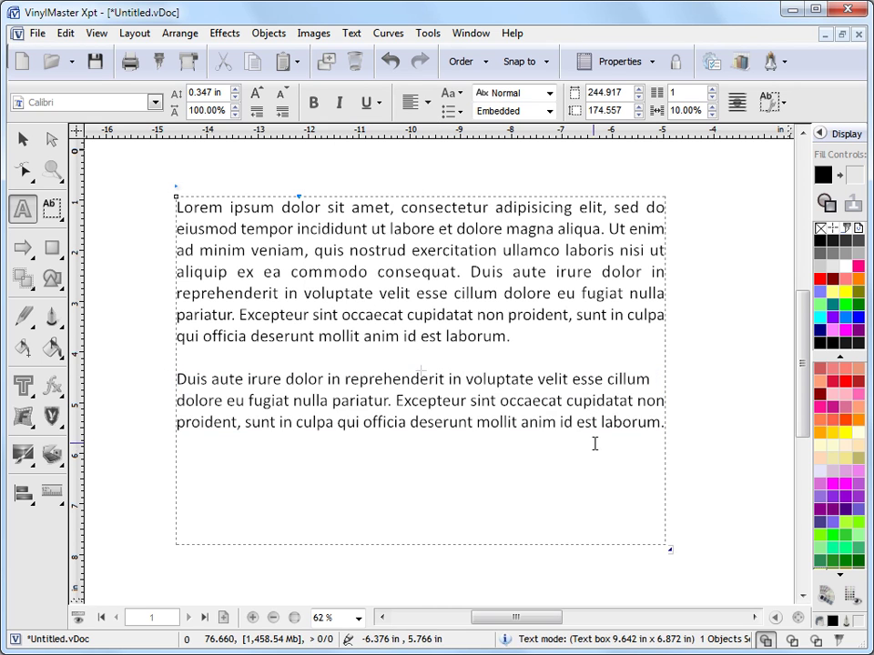
key("ctrl+a")
left_click(426, 104)
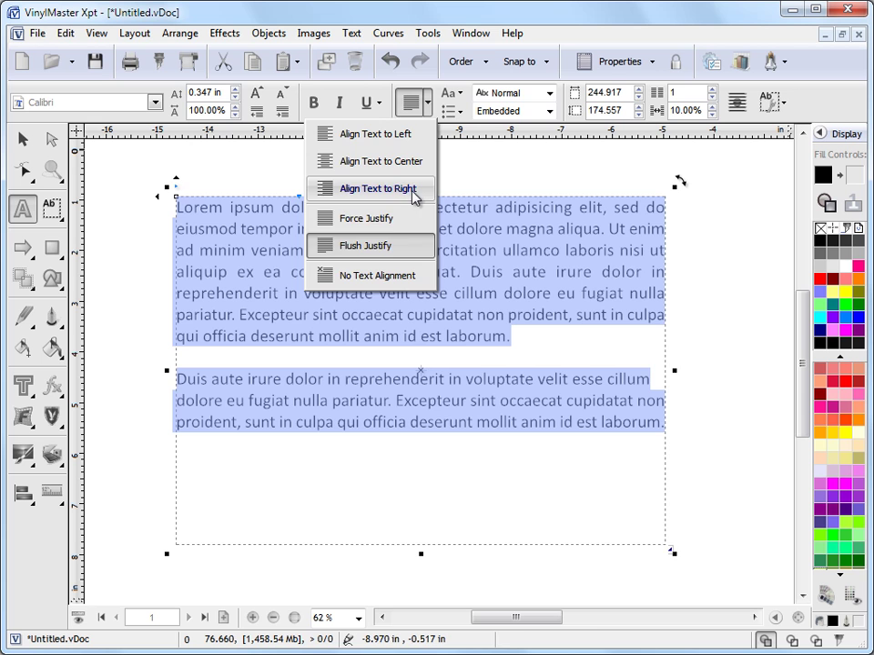
left_click(400, 246)
left_click(494, 280)
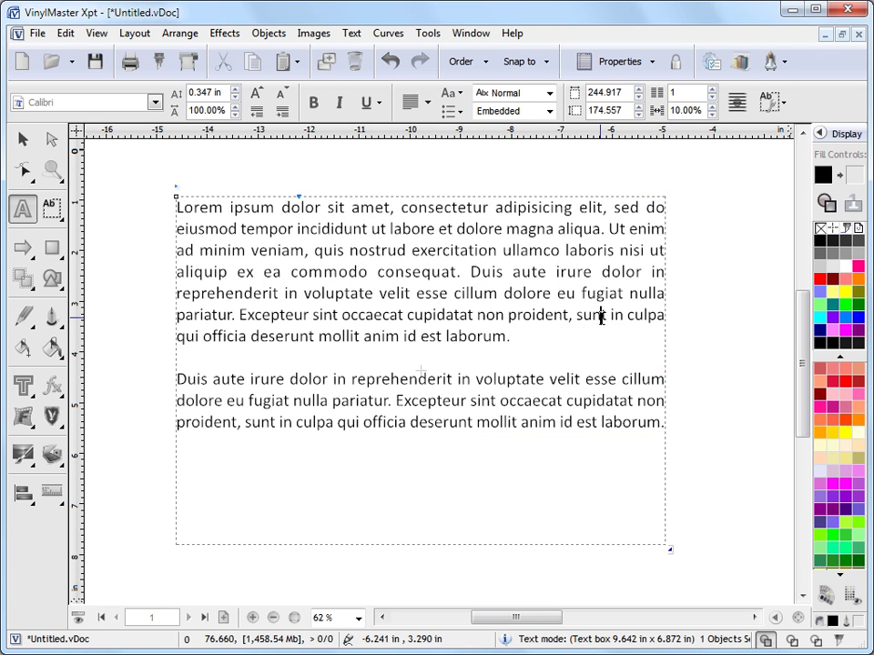
Move and resize the text box, rotate it about 9° clockwise, and scroll back to Sample Text
left_click(675, 374)
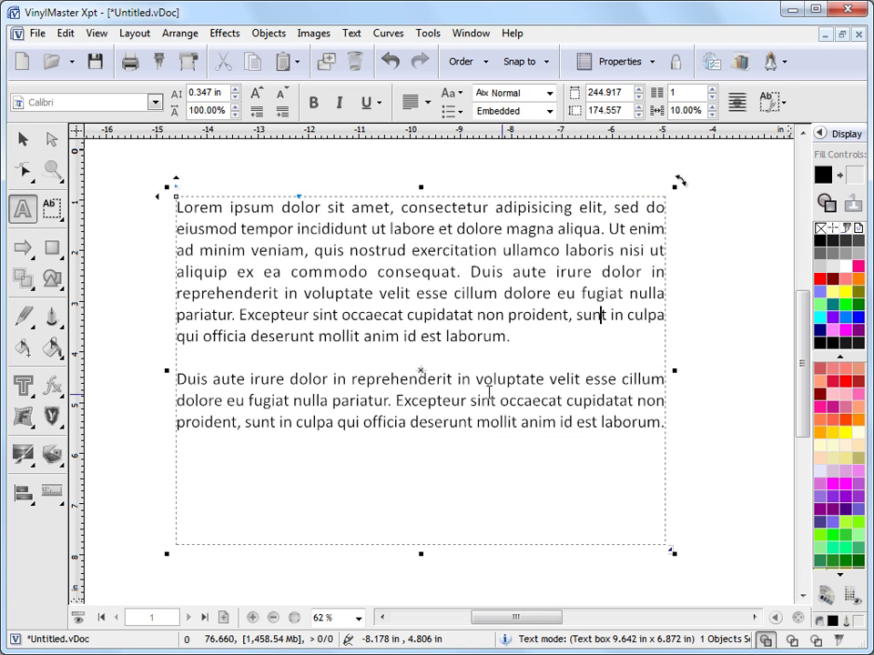
mouse_move(422, 368)
left_mouse_down()
mouse_move(447, 377)
mouse_move(437, 364)
left_mouse_up()
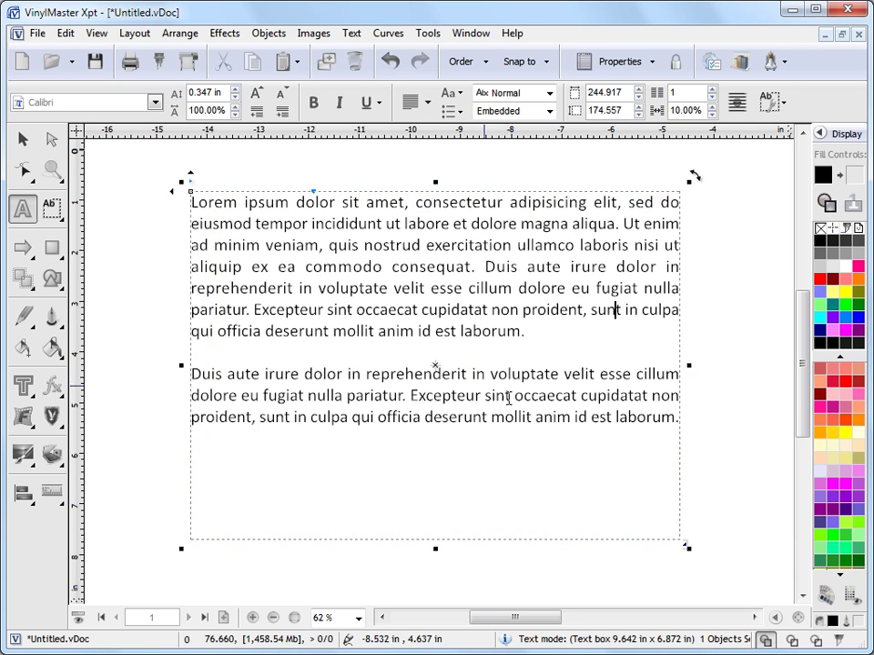
left_click_drag(689, 548, 607, 488)
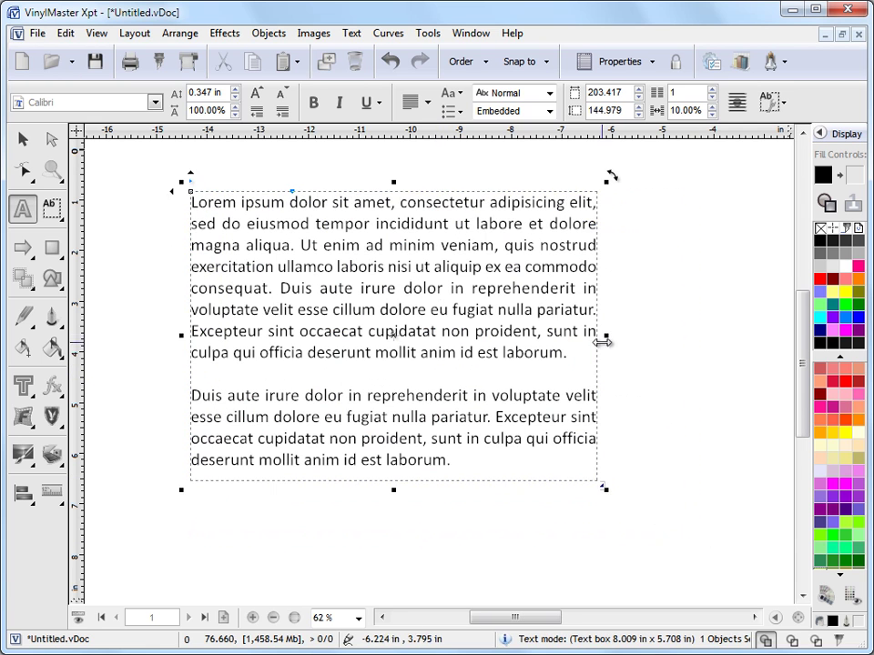
left_click_drag(604, 342, 686, 342)
left_click_drag(687, 490, 735, 514)
left_click_drag(741, 181, 724, 285)
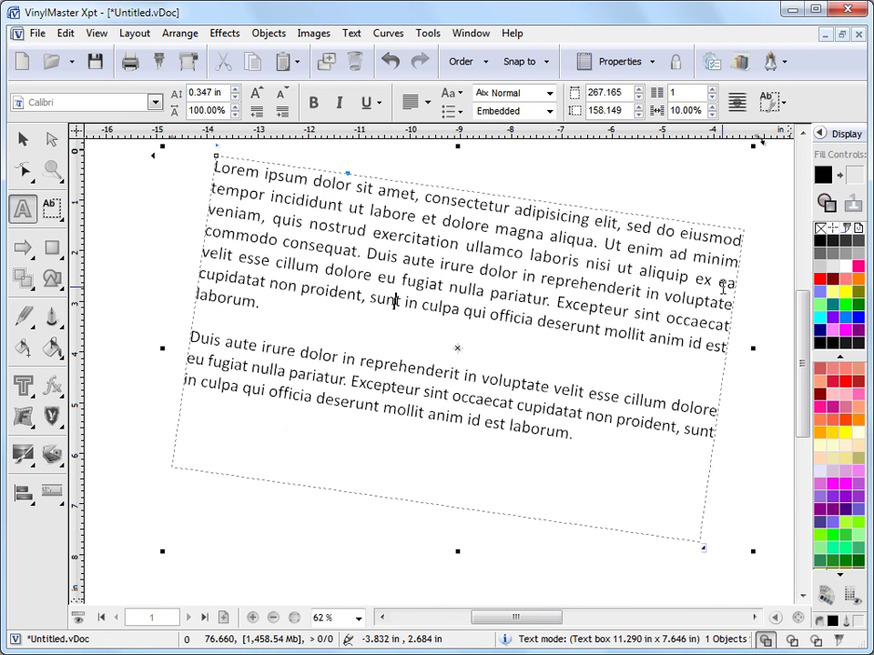
left_click_drag(523, 617, 622, 630)
Move Sample Text down, stretch it taller to 2.216 in, and rotate it about 15° clockwise
left_click(440, 263)
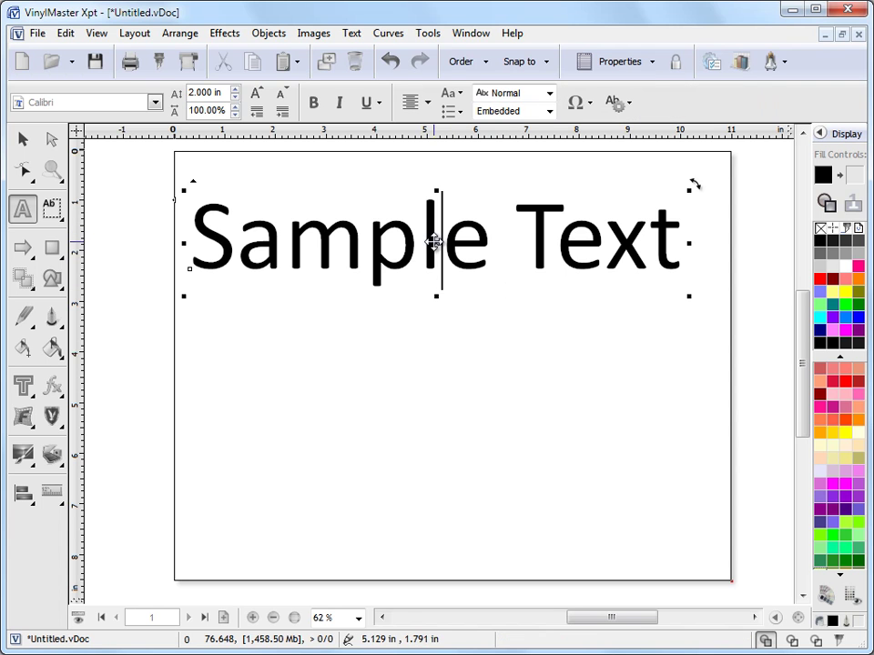
left_click_drag(434, 239, 438, 265)
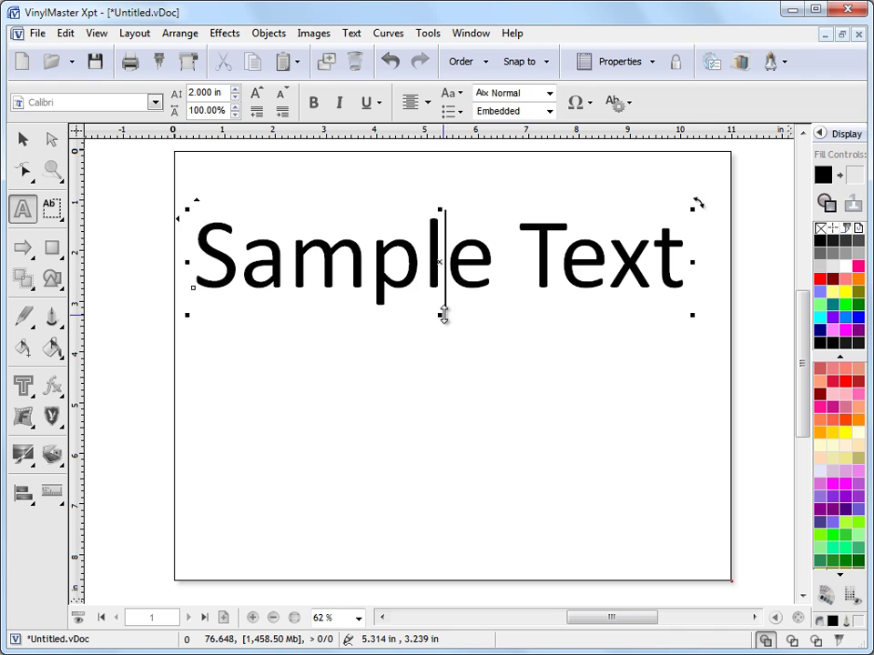
mouse_move(441, 313)
left_mouse_down()
mouse_move(448, 361)
mouse_move(440, 324)
left_mouse_up()
left_click_drag(698, 203, 666, 273)
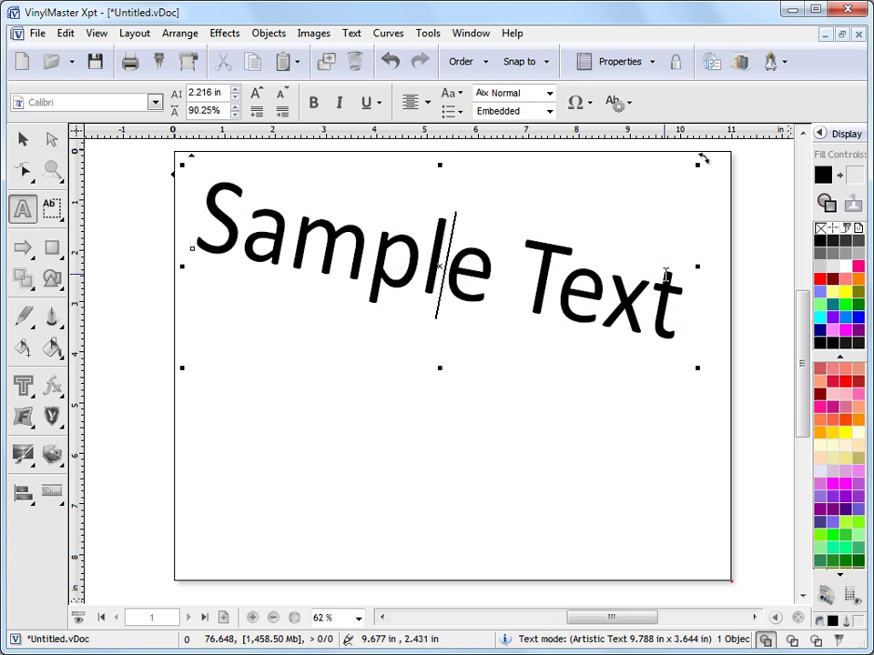